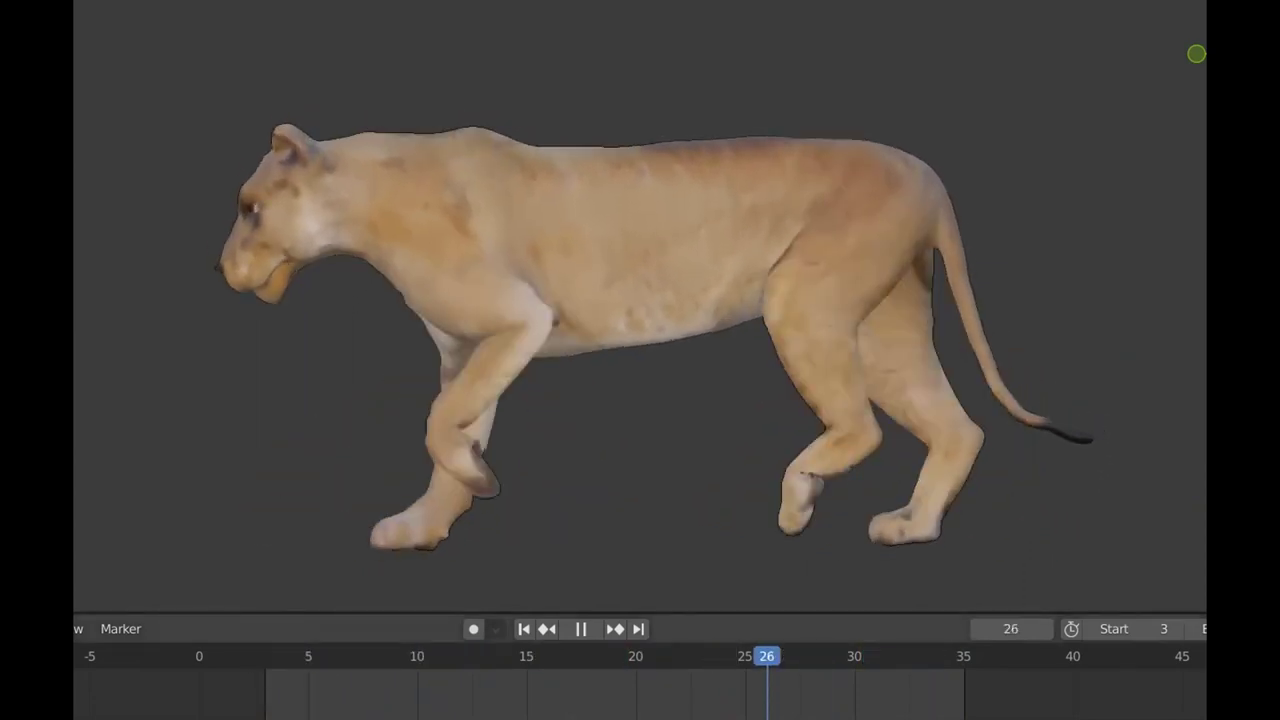
Stop the walk cycle at frame 9, orbit to the lioness's front, and show the armature overlays.
{"action": "left_click", "coordinate": [577, 635]}
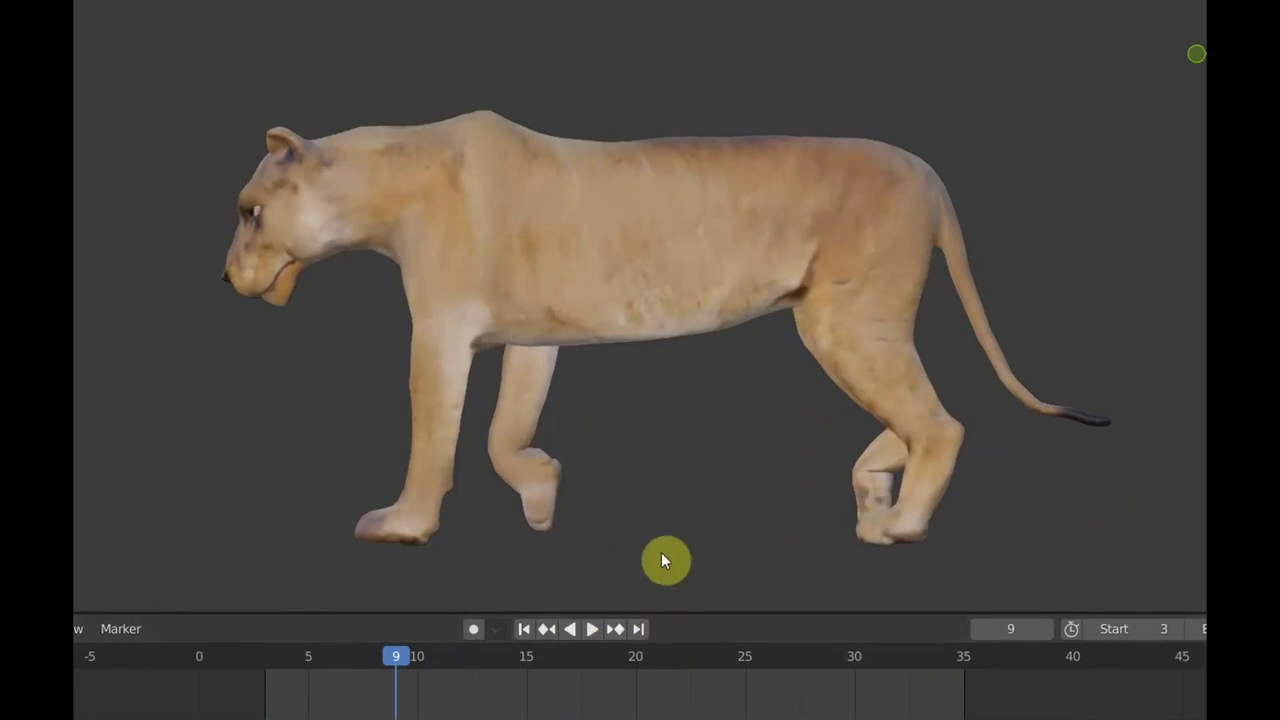
{"action": "middle_click_drag", "start_coordinate": [667, 529], "coordinate": [930, 521]}
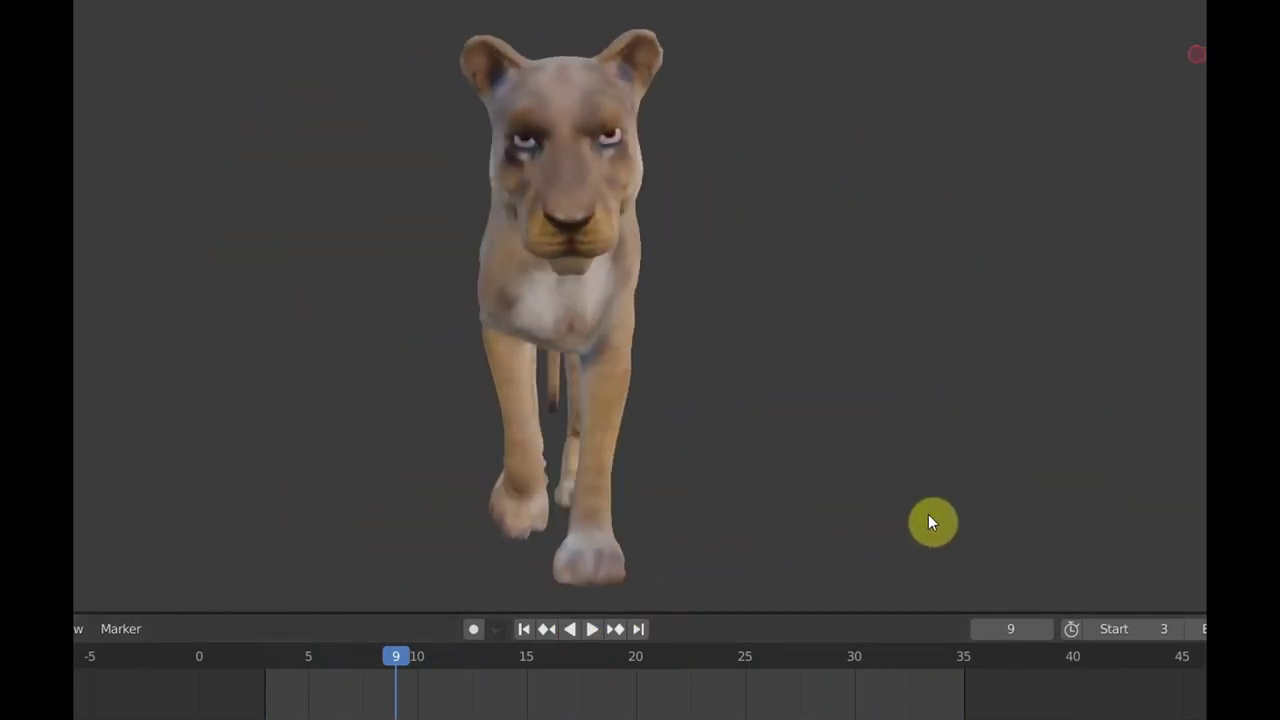
{"action": "scroll", "coordinate": [919, 511], "scroll_direction": "down", "scroll_amount": 2}
{"action": "scroll", "coordinate": [910, 509], "scroll_direction": "down", "scroll_amount": 1}
{"action": "middle_click_drag", "start_coordinate": [870, 466], "coordinate": [901, 457]}
{"action": "scroll", "coordinate": [901, 457], "scroll_direction": "up", "scroll_amount": 2}
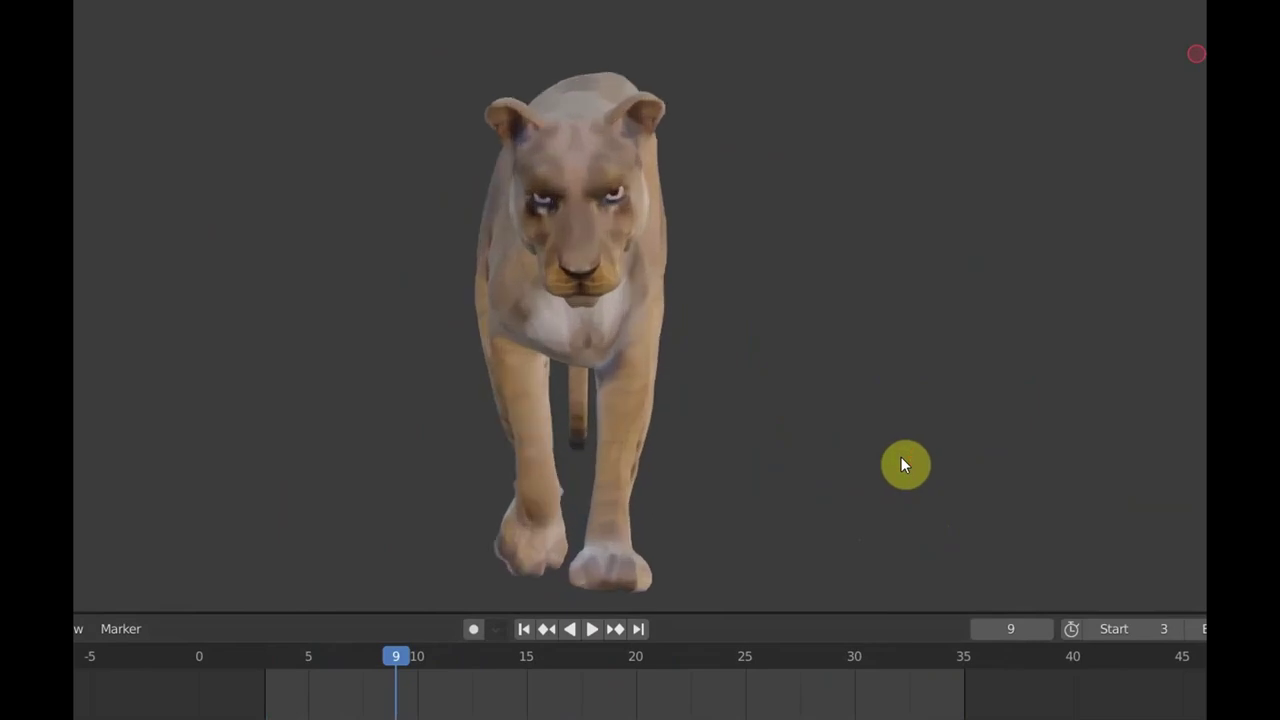
{"action": "left_click", "coordinate": [1113, 2]}
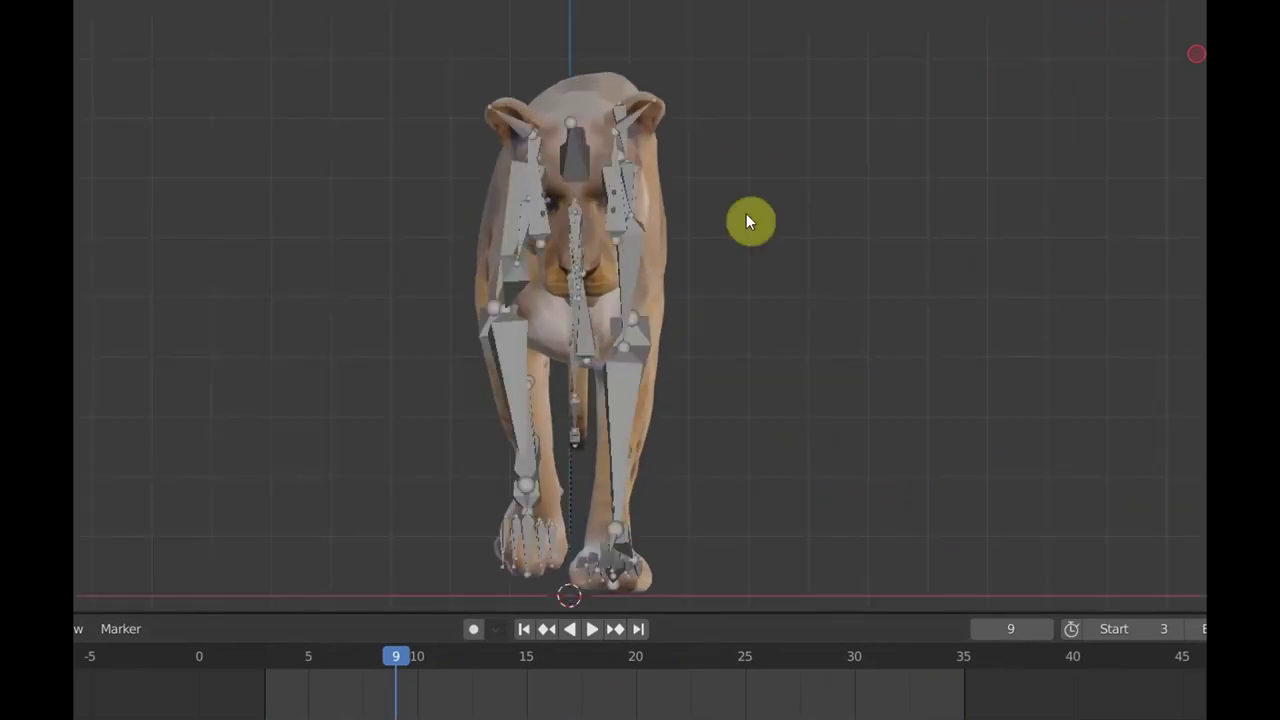
Select all bones, hide the overlays, zoom the timeline closer, and play the walk cycle.
{"action": "key", "text": "a"}
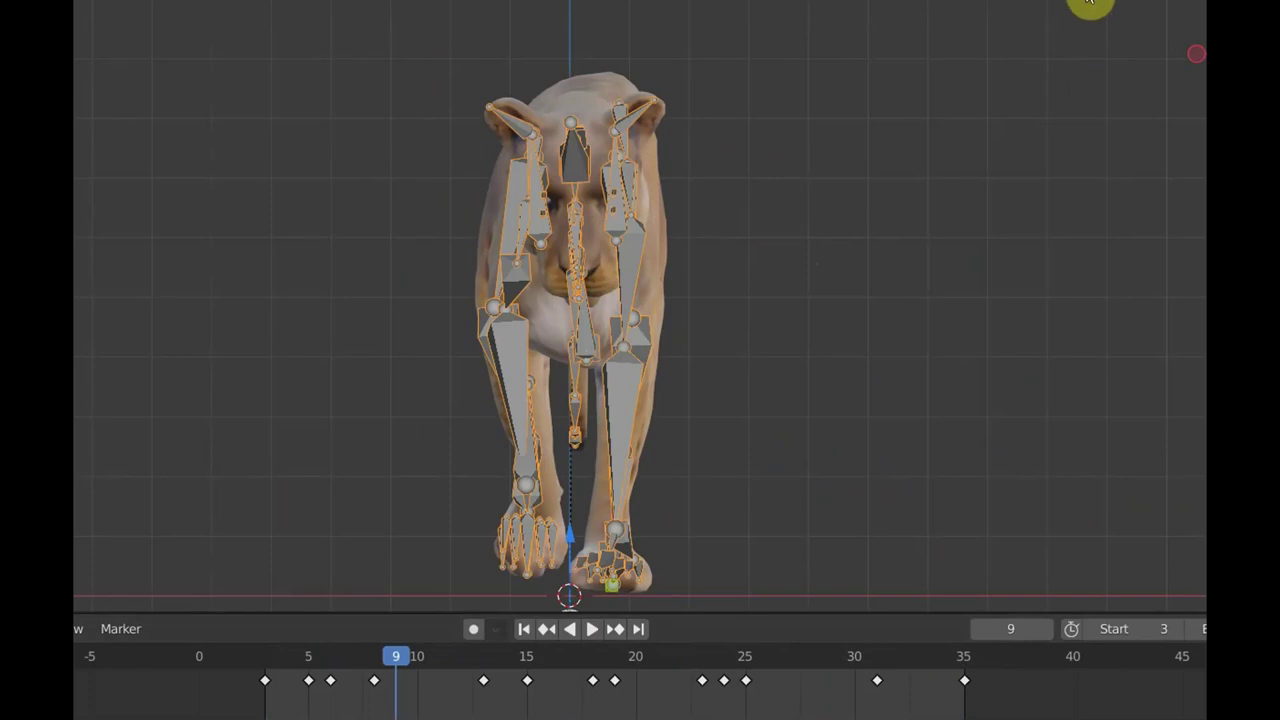
{"action": "left_click", "coordinate": [1108, 3]}
{"action": "scroll", "coordinate": [857, 714], "scroll_direction": "up", "scroll_amount": 2}
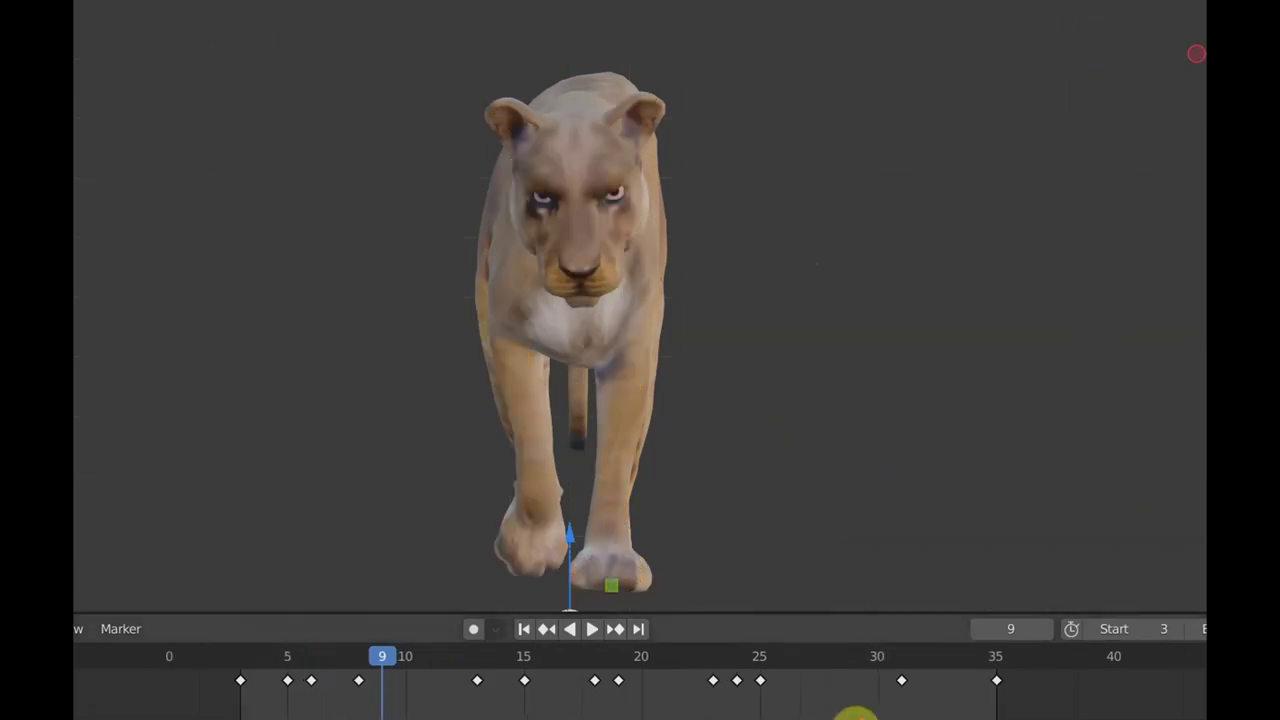
{"action": "scroll", "coordinate": [857, 714], "scroll_direction": "up", "scroll_amount": 1}
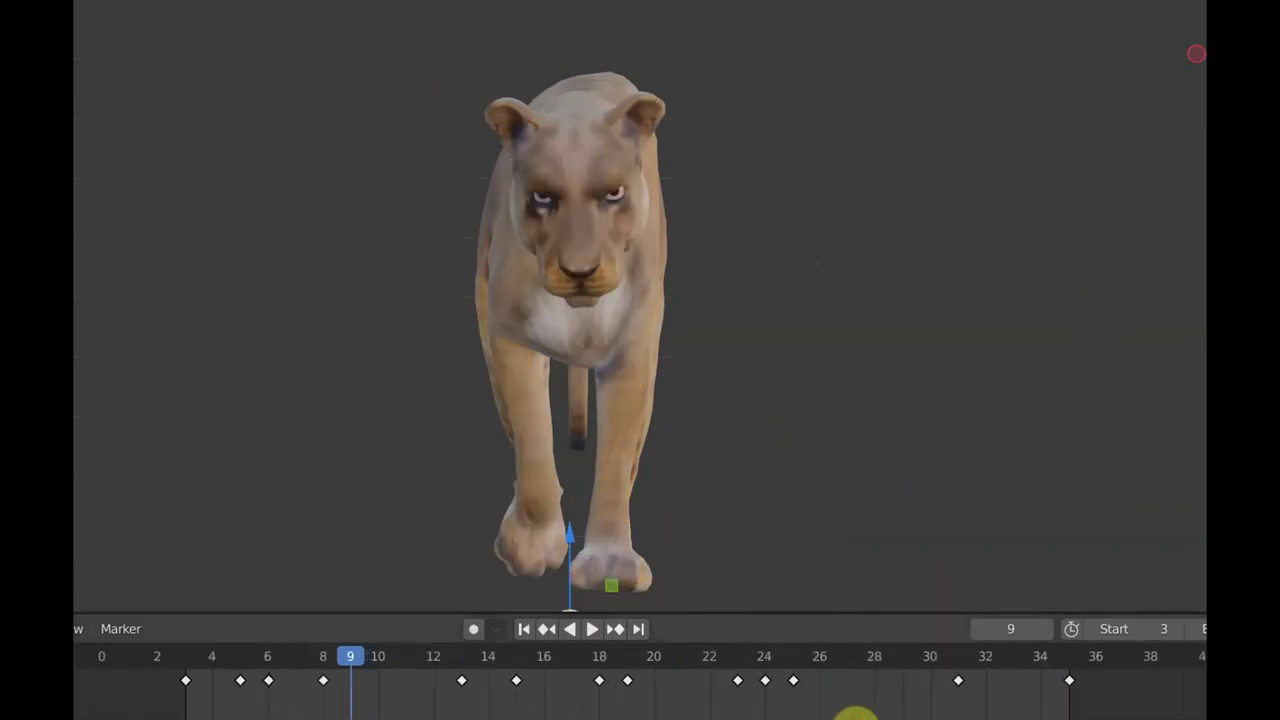
{"action": "scroll", "coordinate": [857, 714], "scroll_direction": "up", "scroll_amount": 1}
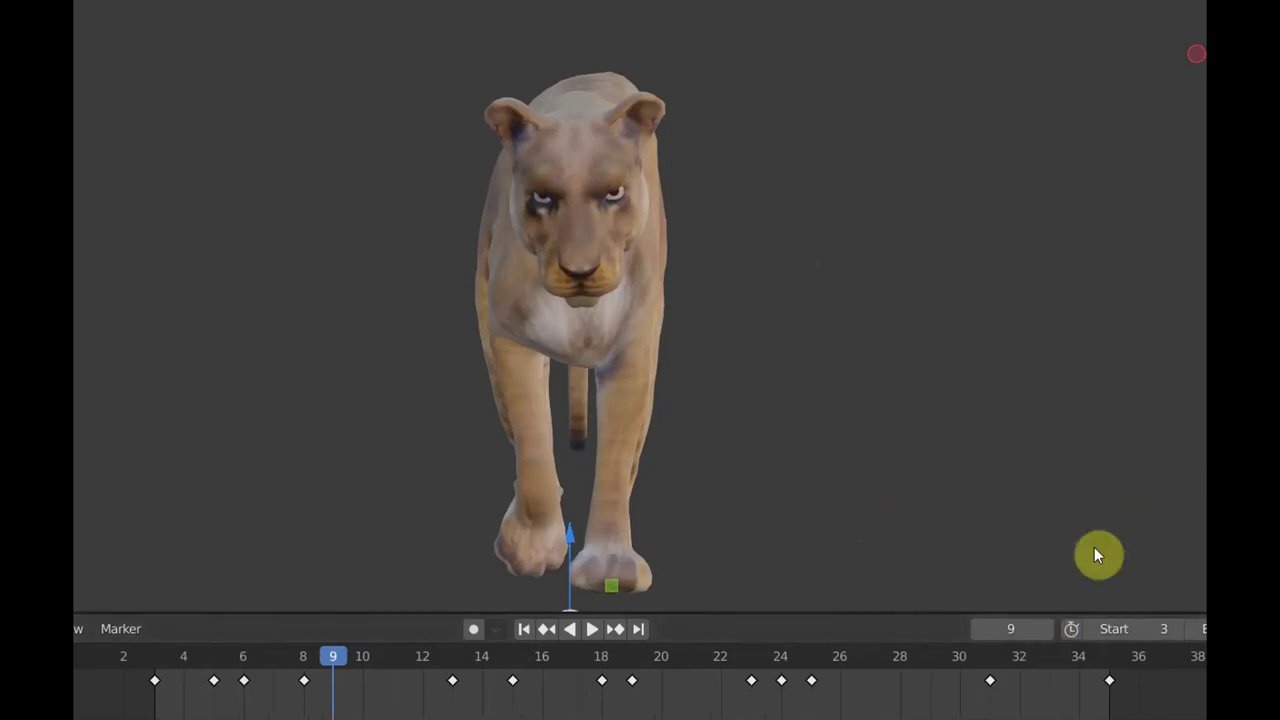
{"action": "key", "text": "space"}
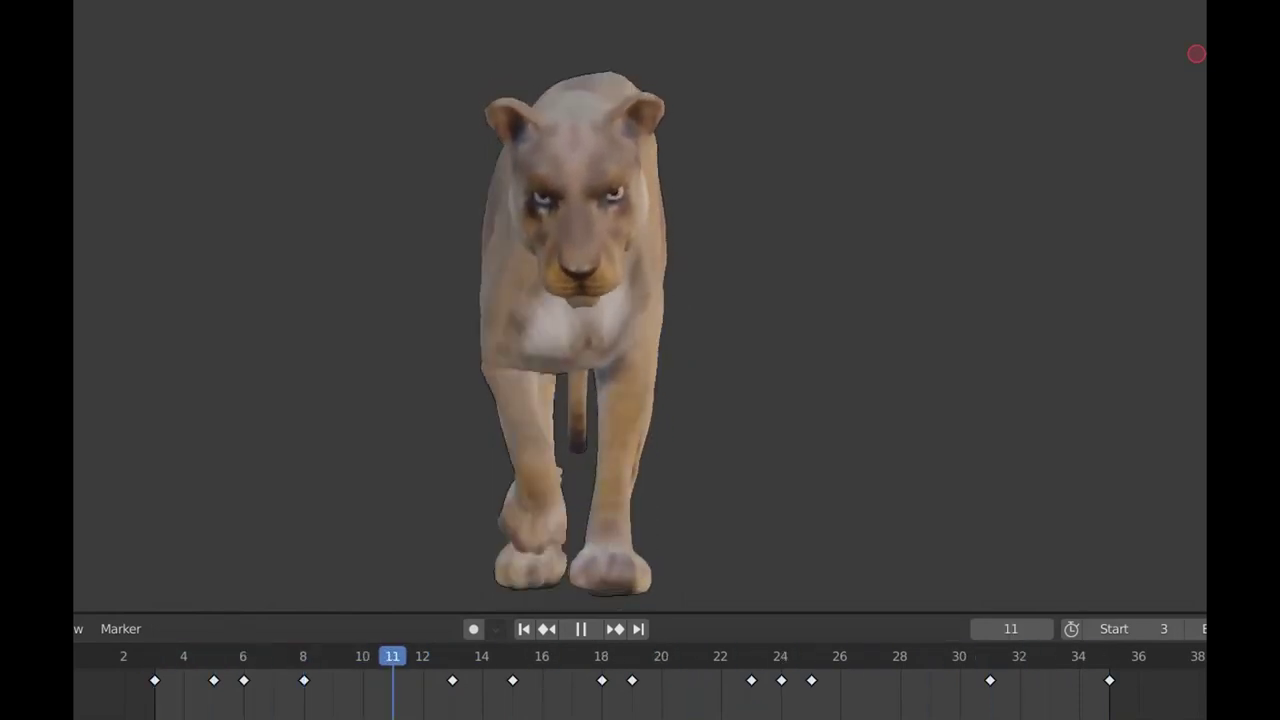
Circle the playing lioness through rear three-quarter and rear views to a right-facing side view.
{"action": "middle_click_drag", "start_coordinate": [1182, 494], "coordinate": [823, 492]}
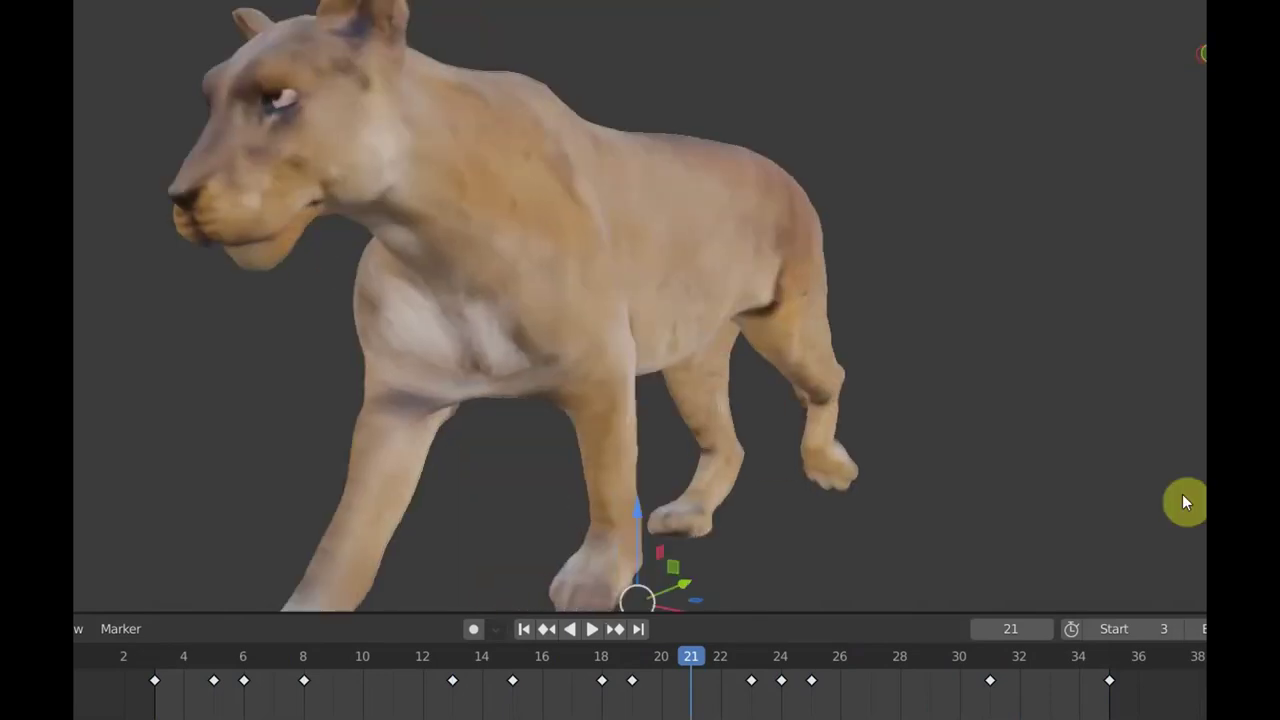
{"action": "scroll", "coordinate": [823, 492], "scroll_direction": "down", "scroll_amount": 3}
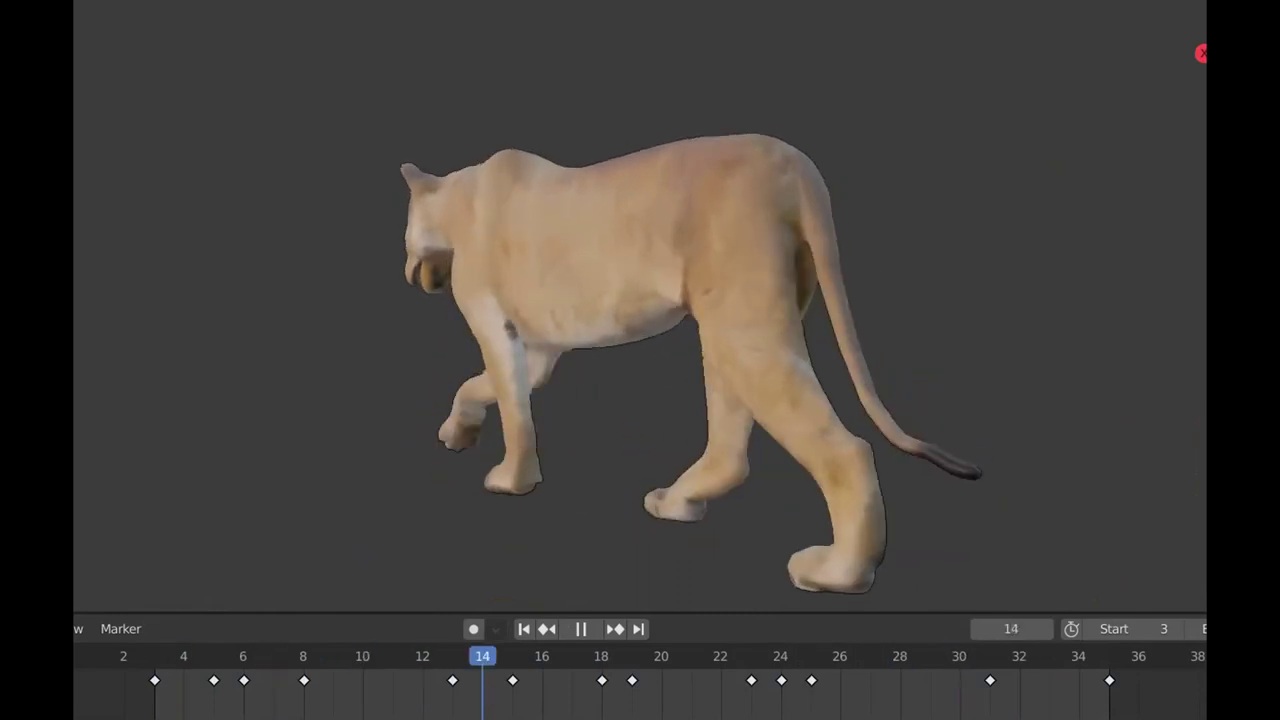
{"action": "middle_click_drag", "start_coordinate": [1200, 440], "coordinate": [1183, 449]}
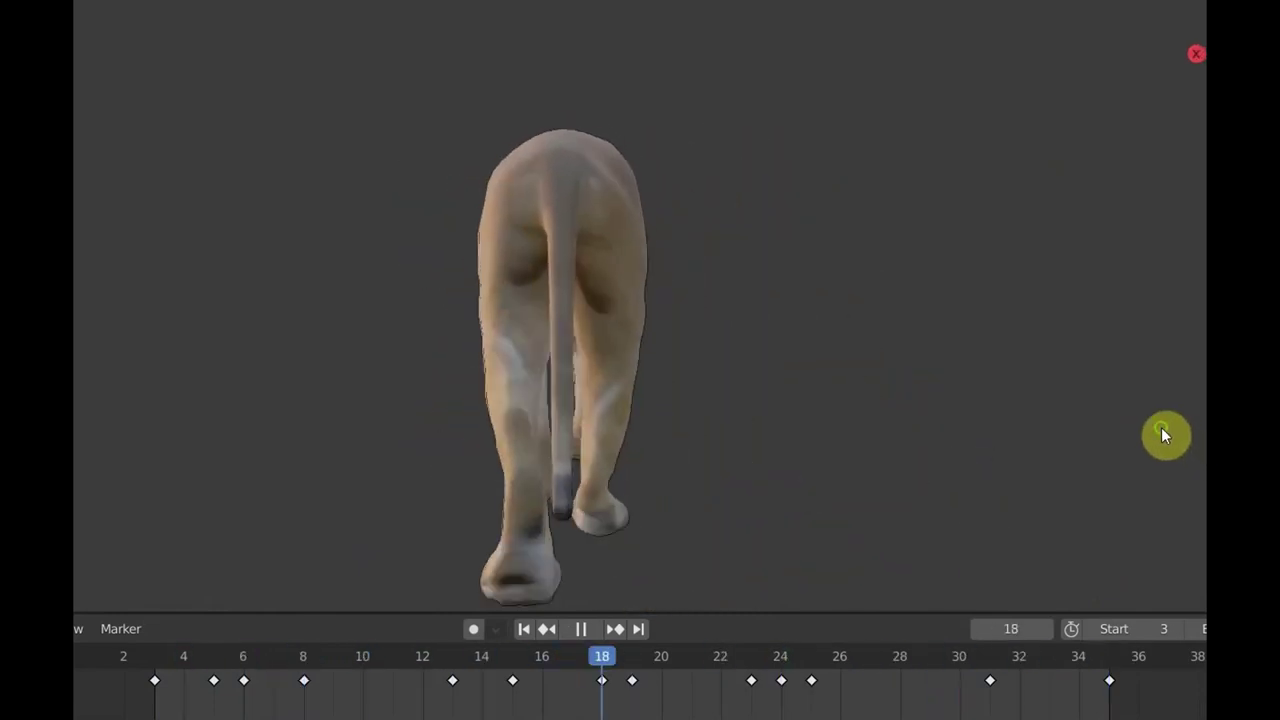
{"action": "scroll", "coordinate": [1161, 436], "scroll_direction": "down", "scroll_amount": 3}
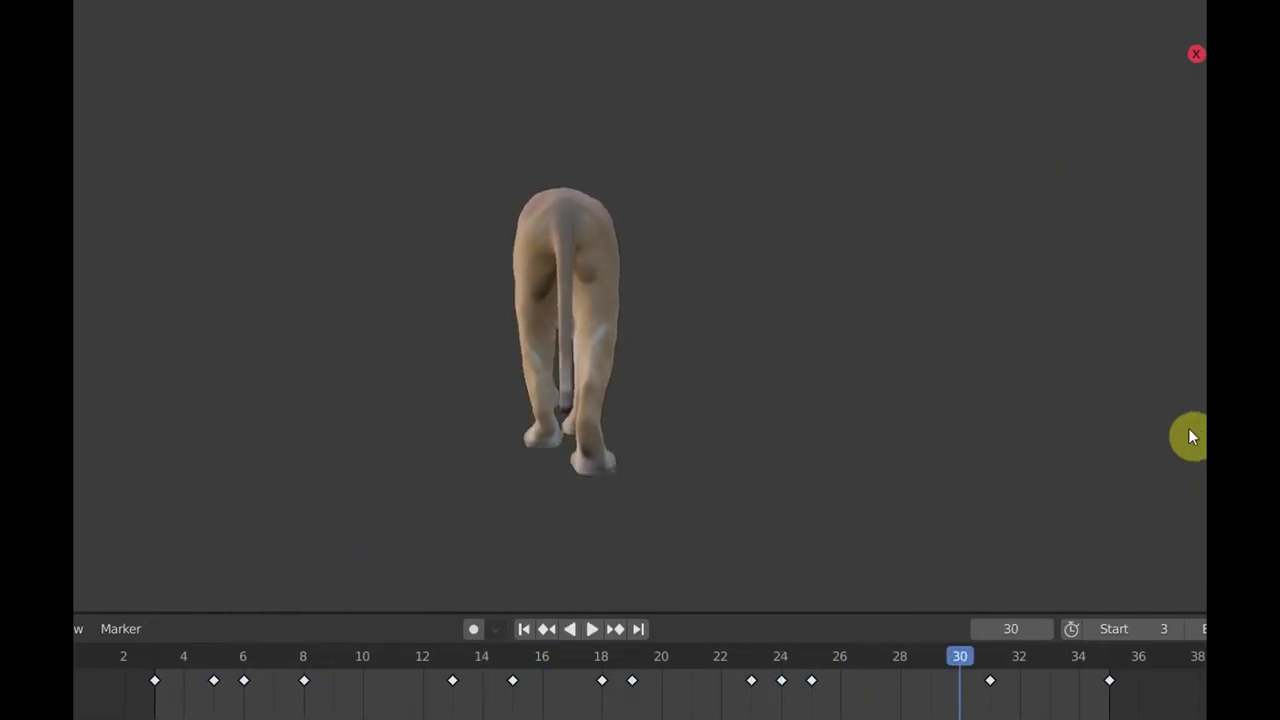
{"action": "middle_click_drag", "start_coordinate": [1086, 429], "coordinate": [986, 431]}
{"action": "key", "text": "space"}
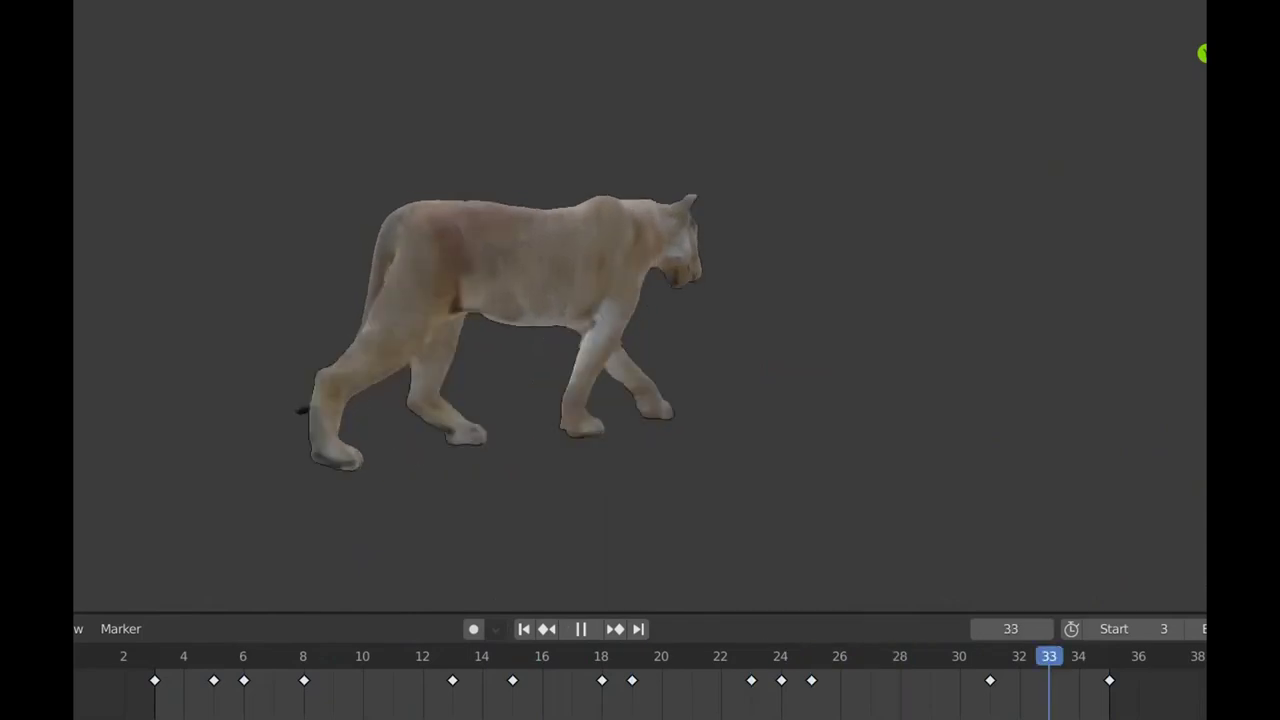
{"action": "scroll", "coordinate": [1109, 483], "scroll_direction": "up", "scroll_amount": 3}
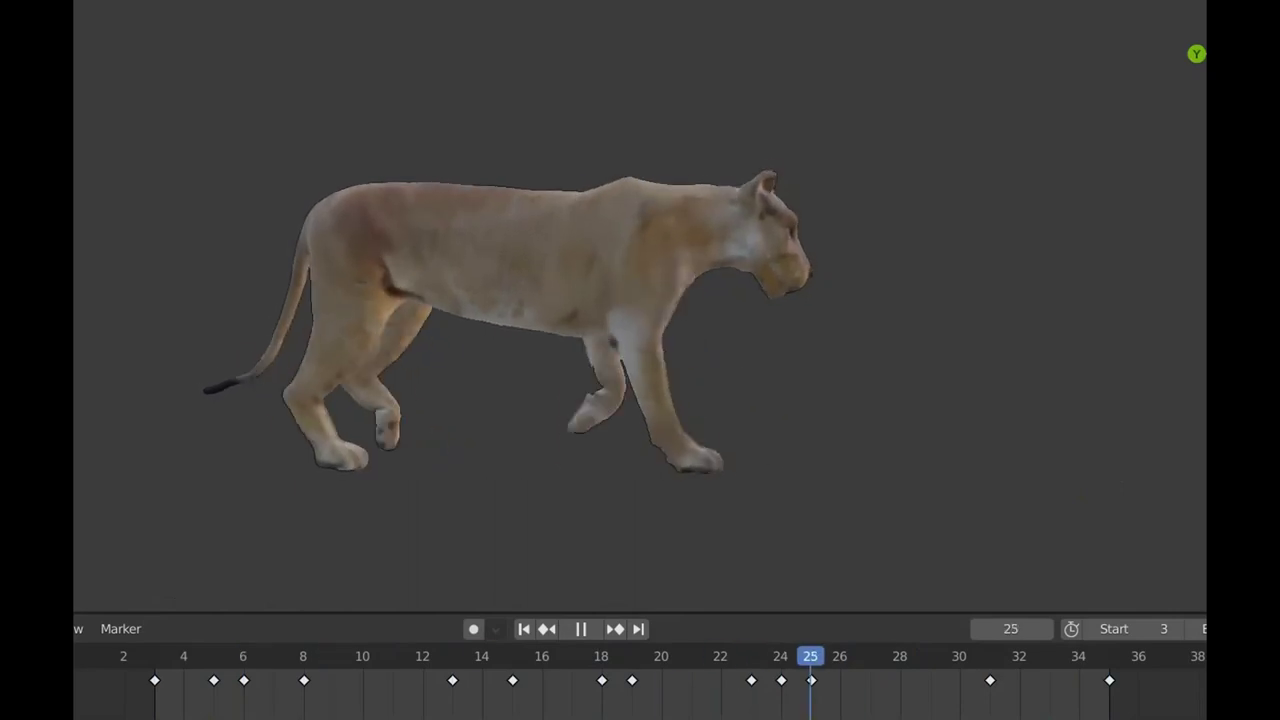
Show the overlays again and stop playback on frame 8.
{"action": "left_click", "coordinate": [1117, 3]}
{"action": "key", "text": "space"}
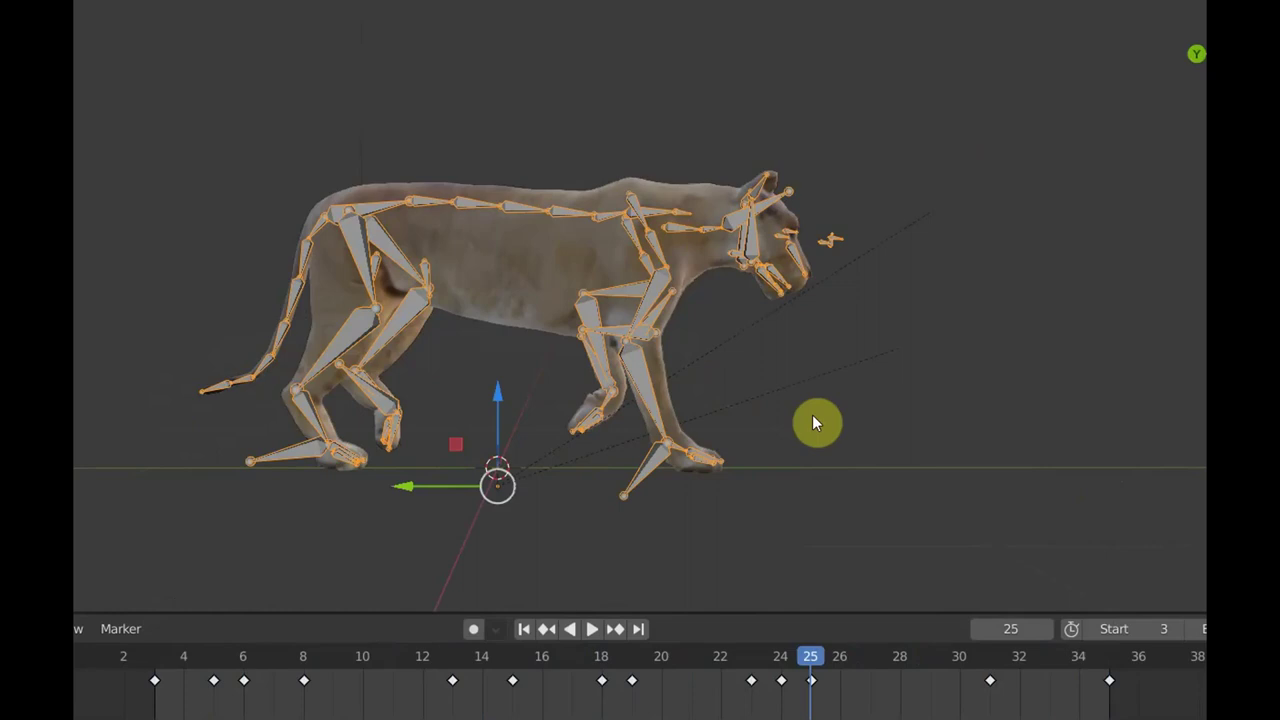
{"action": "left_click", "coordinate": [305, 664]}
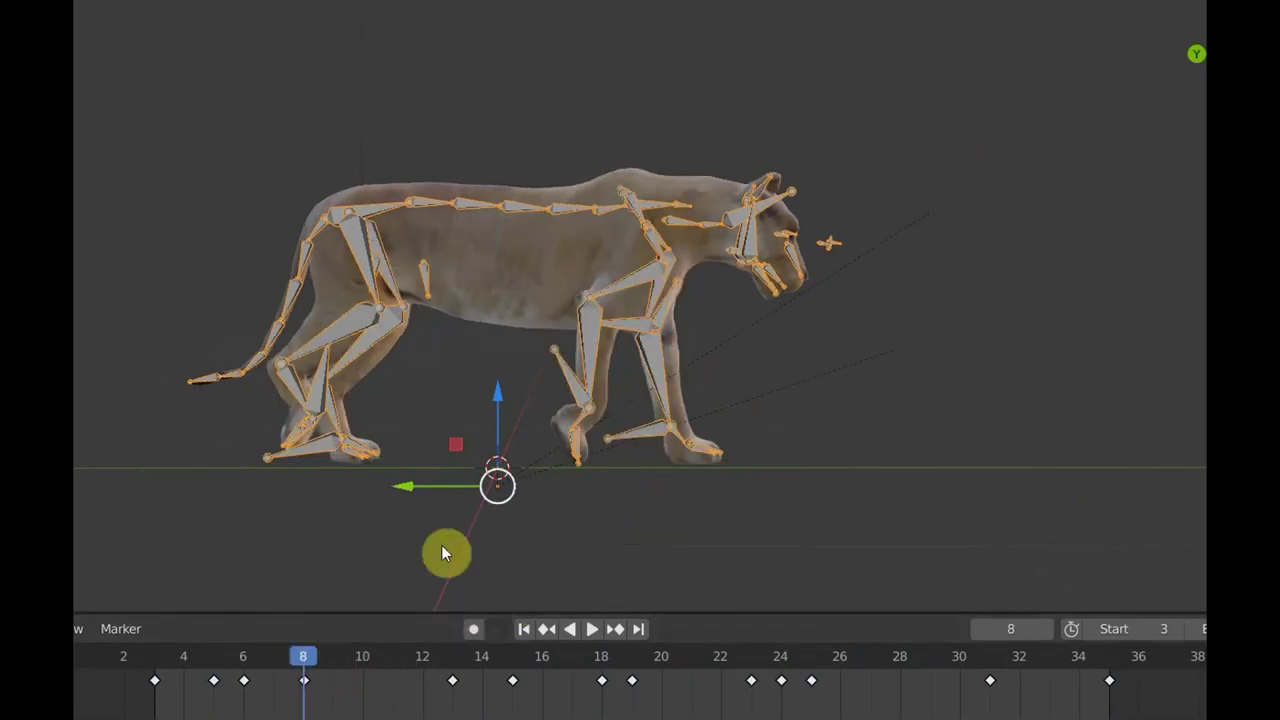
Hide the armature with H and scrub frames 8–16, ending around frame 10.
{"action": "left_click", "coordinate": [647, 285]}
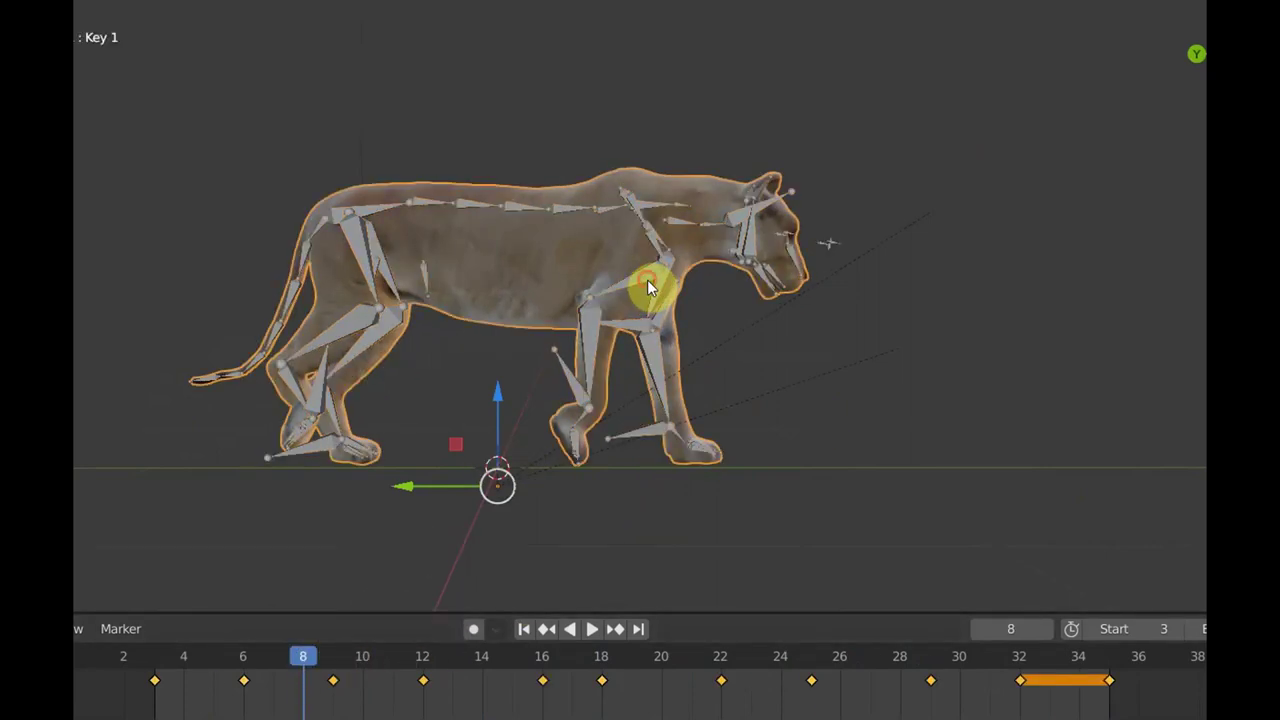
{"action": "left_click", "coordinate": [647, 287]}
{"action": "key", "text": "h"}
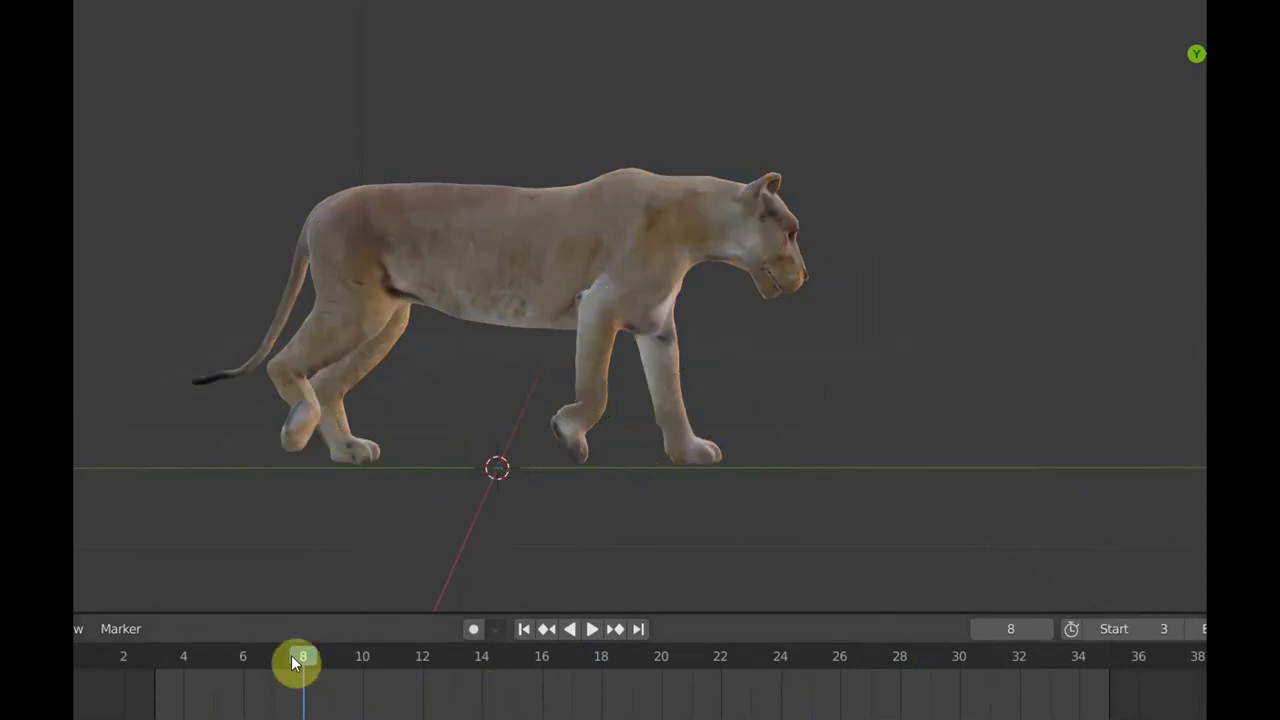
{"action": "mouse_move", "coordinate": [280, 654]}
{"action": "left_mouse_down"}
{"action": "mouse_move", "coordinate": [191, 652]}
{"action": "mouse_move", "coordinate": [571, 648]}
{"action": "mouse_move", "coordinate": [334, 623]}
{"action": "mouse_move", "coordinate": [457, 627]}
{"action": "mouse_move", "coordinate": [359, 620]}
{"action": "mouse_move", "coordinate": [376, 613]}
{"action": "left_mouse_up"}
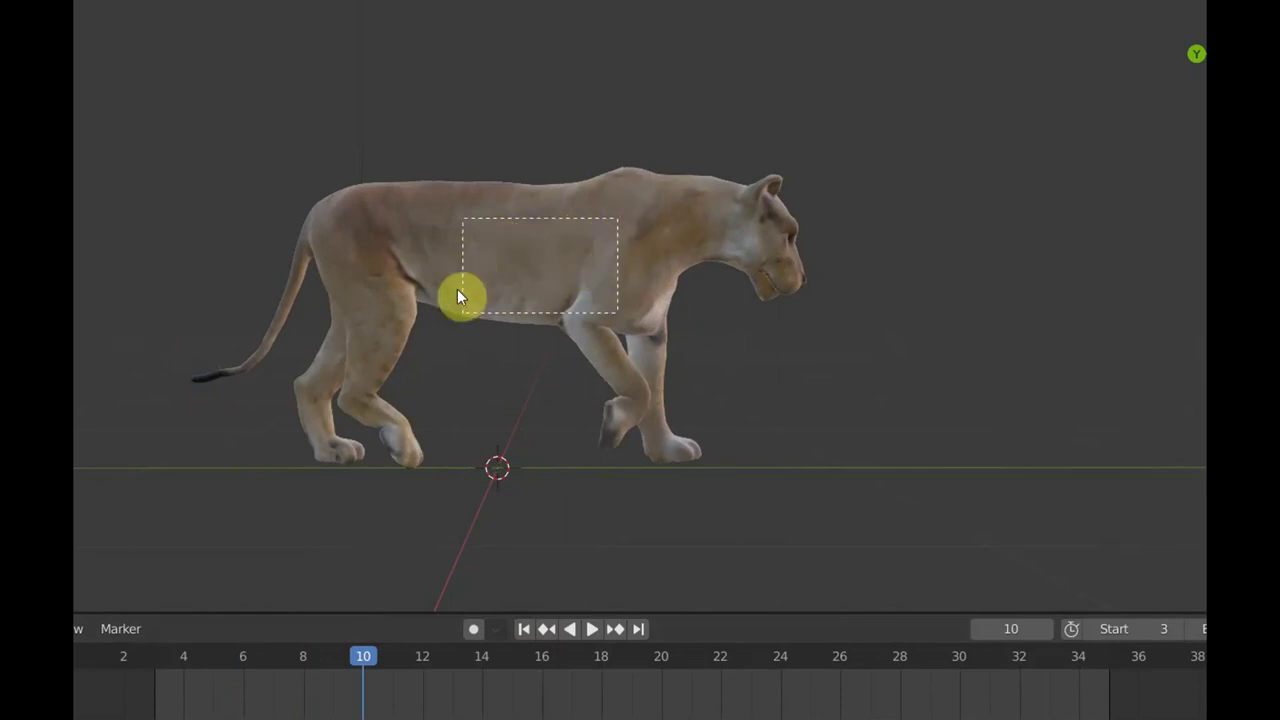
Draw a blue annotation loop around the shoulder and foreleg and handwrite the note Коректир.
{"action": "left_click_drag", "start_coordinate": [486, 375], "coordinate": [484, 372]}
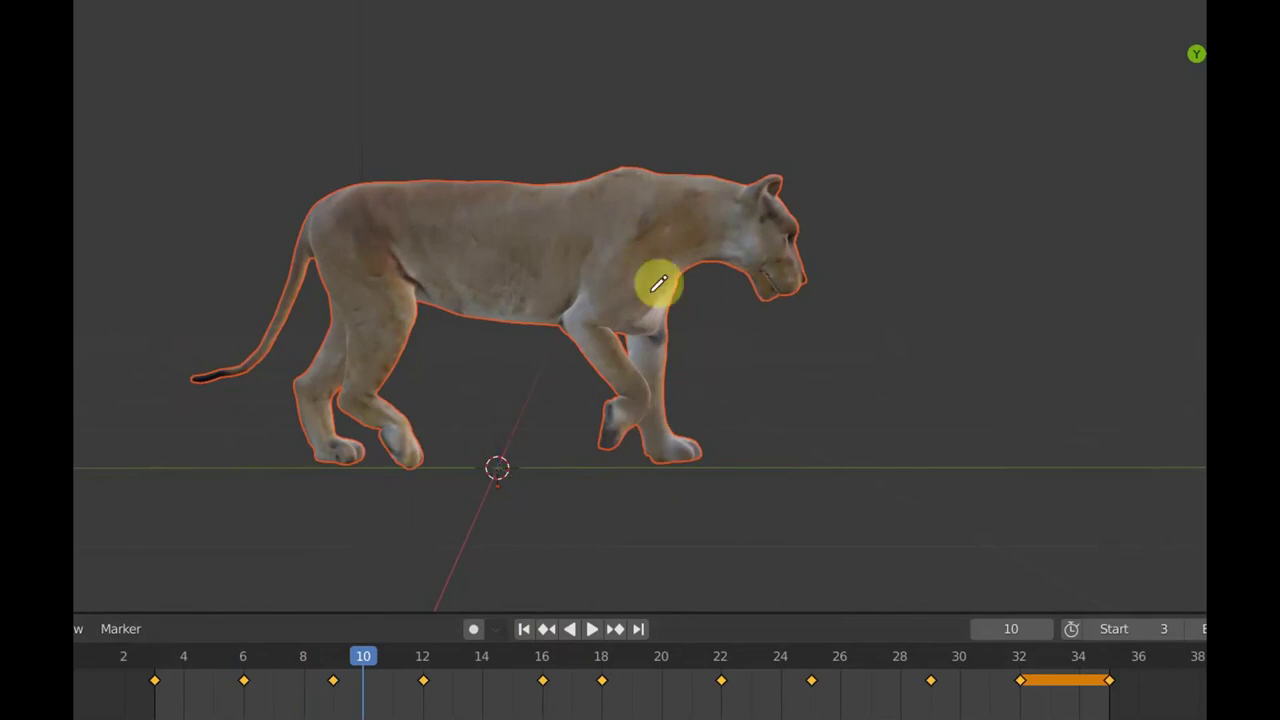
{"action": "left_click_drag", "start_coordinate": [639, 258], "coordinate": [659, 272]}
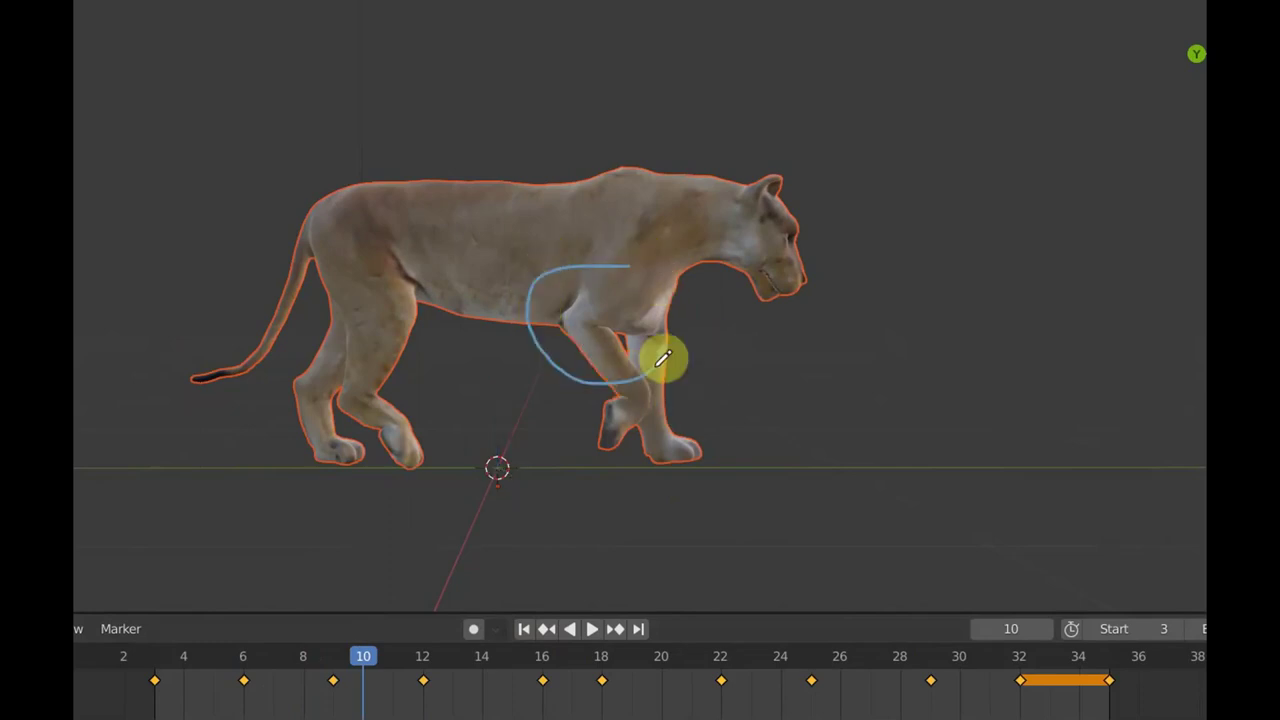
{"action": "left_click_drag", "start_coordinate": [582, 321], "coordinate": [670, 277]}
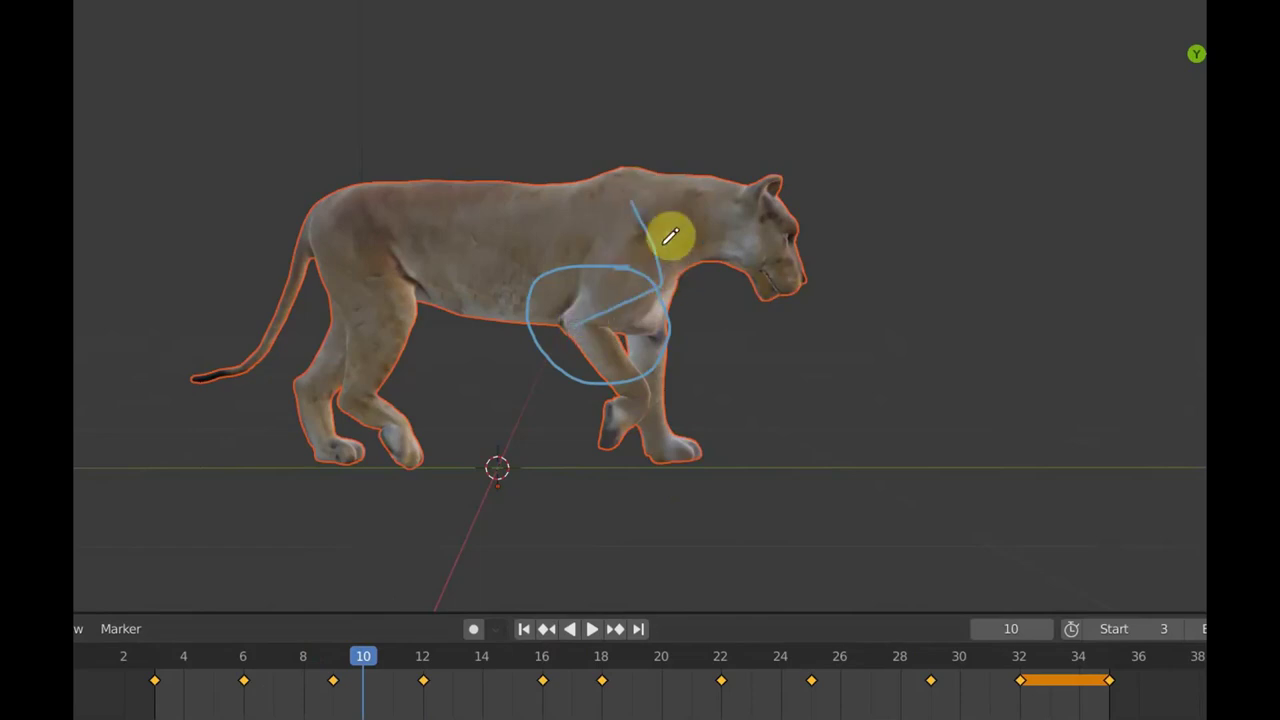
{"action": "mouse_move", "coordinate": [710, 347]}
{"action": "left_mouse_down"}
{"action": "mouse_move", "coordinate": [705, 402]}
{"action": "mouse_move", "coordinate": [742, 358]}
{"action": "mouse_move", "coordinate": [853, 345]}
{"action": "left_mouse_up"}
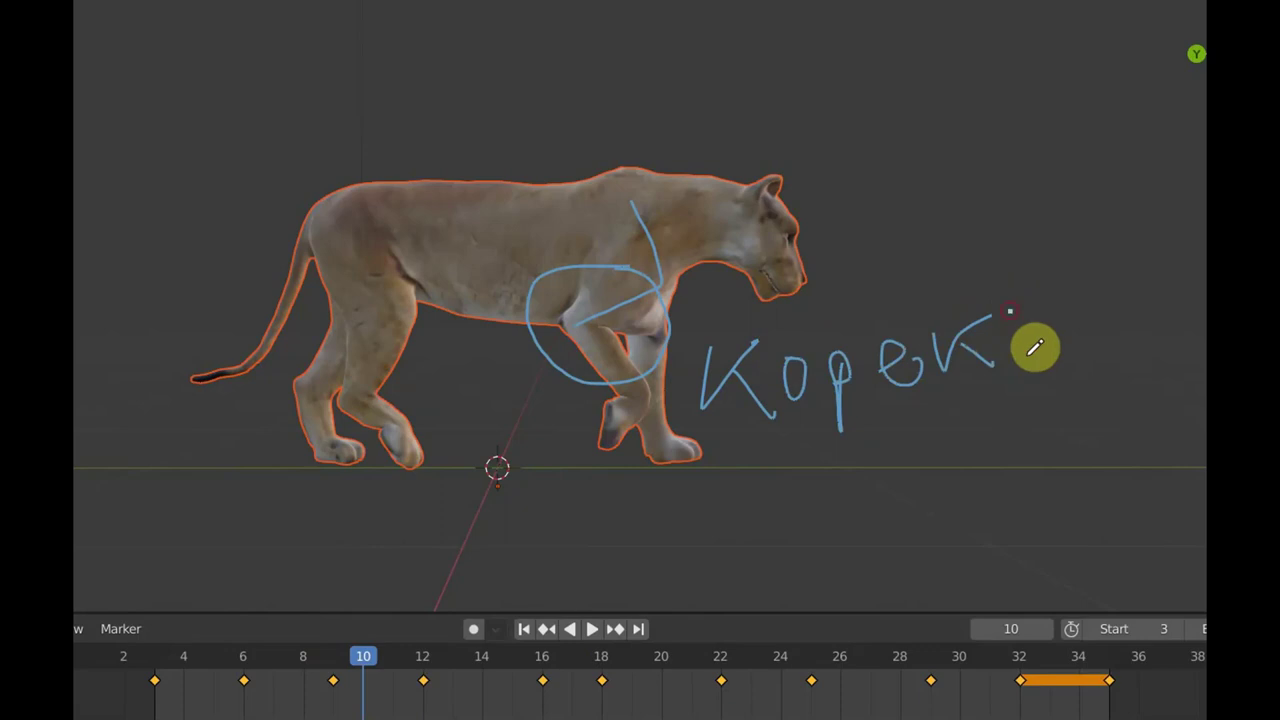
{"action": "mouse_move", "coordinate": [1045, 296]}
{"action": "left_mouse_down"}
{"action": "mouse_move", "coordinate": [1074, 306]}
{"action": "mouse_move", "coordinate": [1095, 345]}
{"action": "left_mouse_up"}
{"action": "left_click_drag", "start_coordinate": [1141, 292], "coordinate": [1148, 340]}
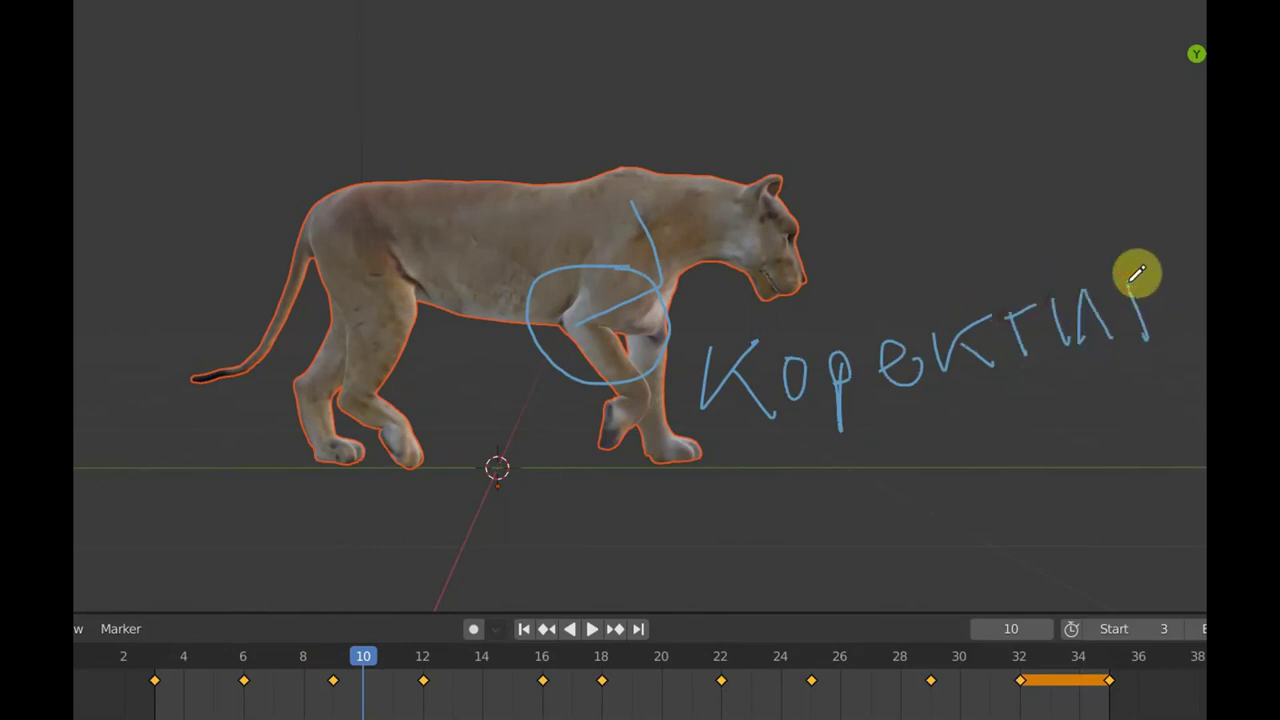
Scrub frames 9–15 to compare the lioness's poses around frame 10.
{"action": "left_click", "coordinate": [436, 672]}
{"action": "mouse_move", "coordinate": [372, 658]}
{"action": "left_mouse_down"}
{"action": "mouse_move", "coordinate": [514, 660]}
{"action": "mouse_move", "coordinate": [434, 645]}
{"action": "mouse_move", "coordinate": [514, 654]}
{"action": "mouse_move", "coordinate": [417, 634]}
{"action": "mouse_move", "coordinate": [253, 625]}
{"action": "mouse_move", "coordinate": [380, 643]}
{"action": "mouse_move", "coordinate": [366, 646]}
{"action": "mouse_move", "coordinate": [234, 626]}
{"action": "mouse_move", "coordinate": [417, 641]}
{"action": "mouse_move", "coordinate": [266, 634]}
{"action": "mouse_move", "coordinate": [366, 651]}
{"action": "mouse_move", "coordinate": [283, 632]}
{"action": "left_mouse_up"}
{"action": "mouse_move", "coordinate": [374, 640]}
{"action": "left_mouse_down"}
{"action": "mouse_move", "coordinate": [293, 626]}
{"action": "mouse_move", "coordinate": [400, 631]}
{"action": "mouse_move", "coordinate": [146, 595]}
{"action": "mouse_move", "coordinate": [417, 623]}
{"action": "mouse_move", "coordinate": [355, 625]}
{"action": "left_mouse_up"}
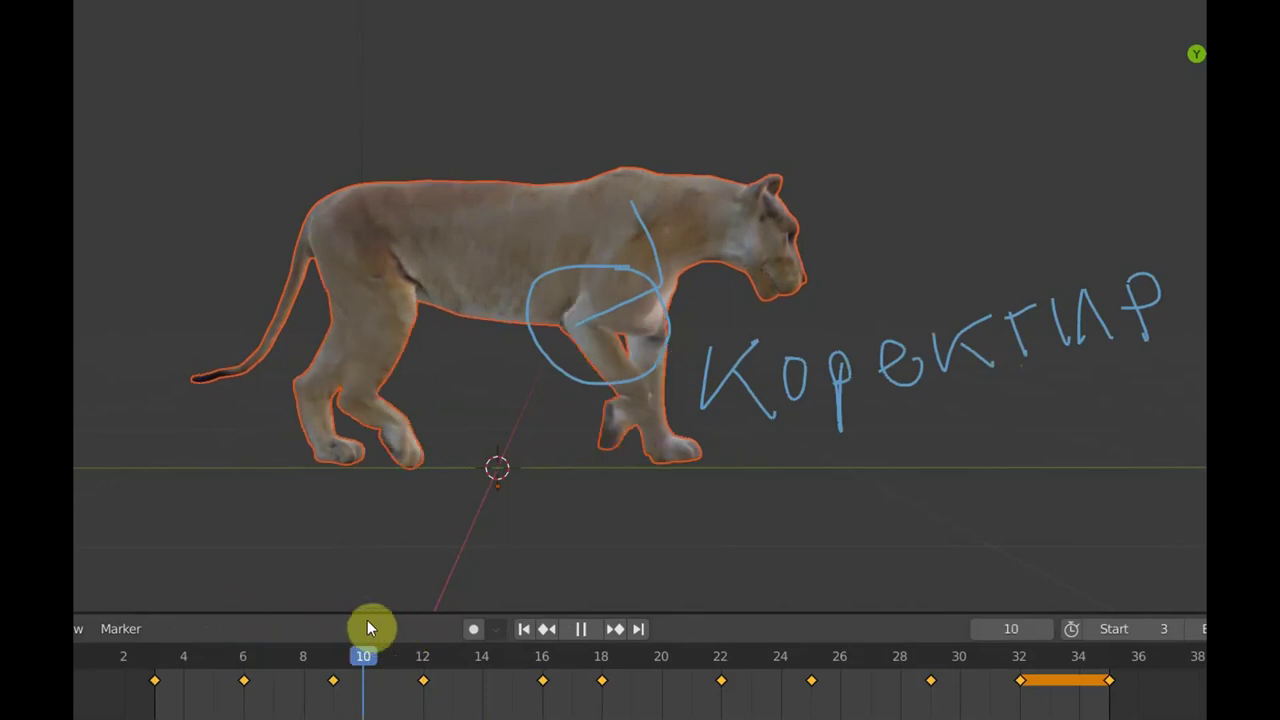
{"action": "mouse_move", "coordinate": [386, 622]}
{"action": "left_mouse_down"}
{"action": "mouse_move", "coordinate": [335, 610]}
{"action": "mouse_move", "coordinate": [700, 622]}
{"action": "mouse_move", "coordinate": [305, 622]}
{"action": "mouse_move", "coordinate": [341, 610]}
{"action": "mouse_move", "coordinate": [1039, 638]}
{"action": "mouse_move", "coordinate": [309, 628]}
{"action": "mouse_move", "coordinate": [593, 634]}
{"action": "mouse_move", "coordinate": [586, 620]}
{"action": "mouse_move", "coordinate": [371, 620]}
{"action": "mouse_move", "coordinate": [306, 648]}
{"action": "mouse_move", "coordinate": [245, 652]}
{"action": "mouse_move", "coordinate": [351, 651]}
{"action": "mouse_move", "coordinate": [283, 630]}
{"action": "left_mouse_up"}
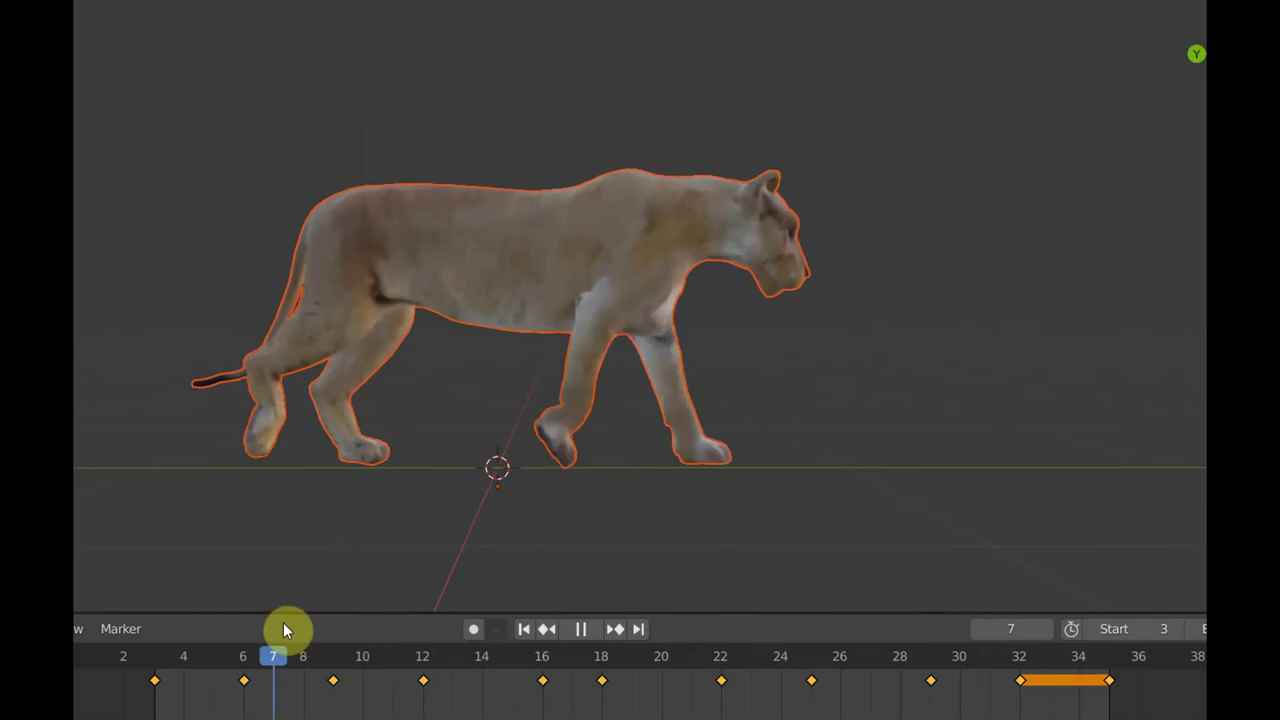
Play and stop the walk on frame 10, show the toolbar, and orbit to a head-on front view.
{"action": "key", "text": "space"}
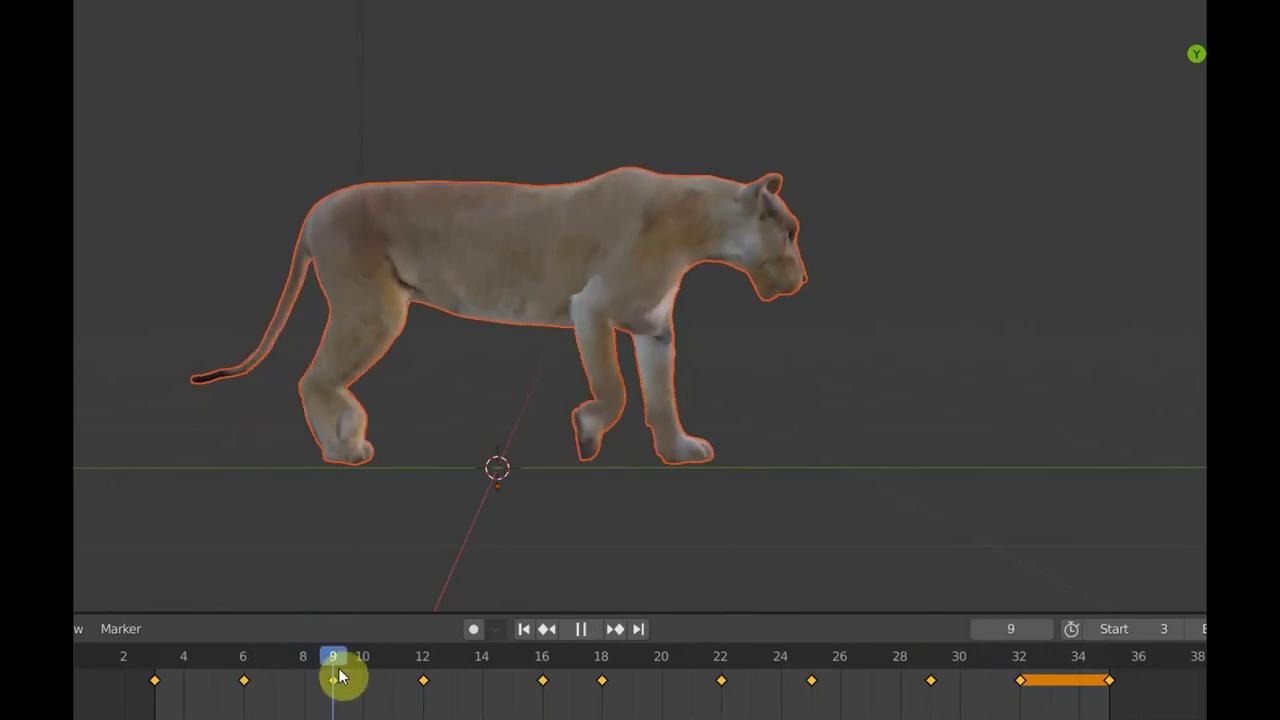
{"action": "key", "text": "space"}
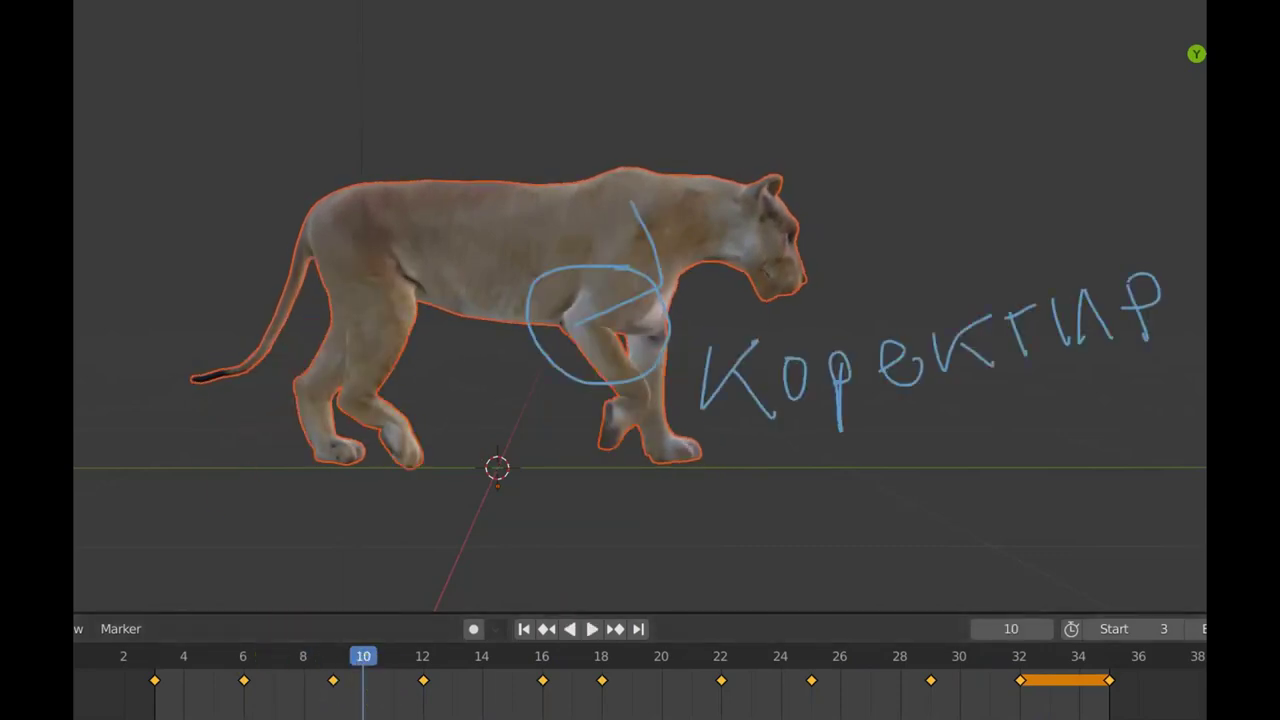
{"action": "key", "text": "t"}
{"action": "key", "text": "t"}
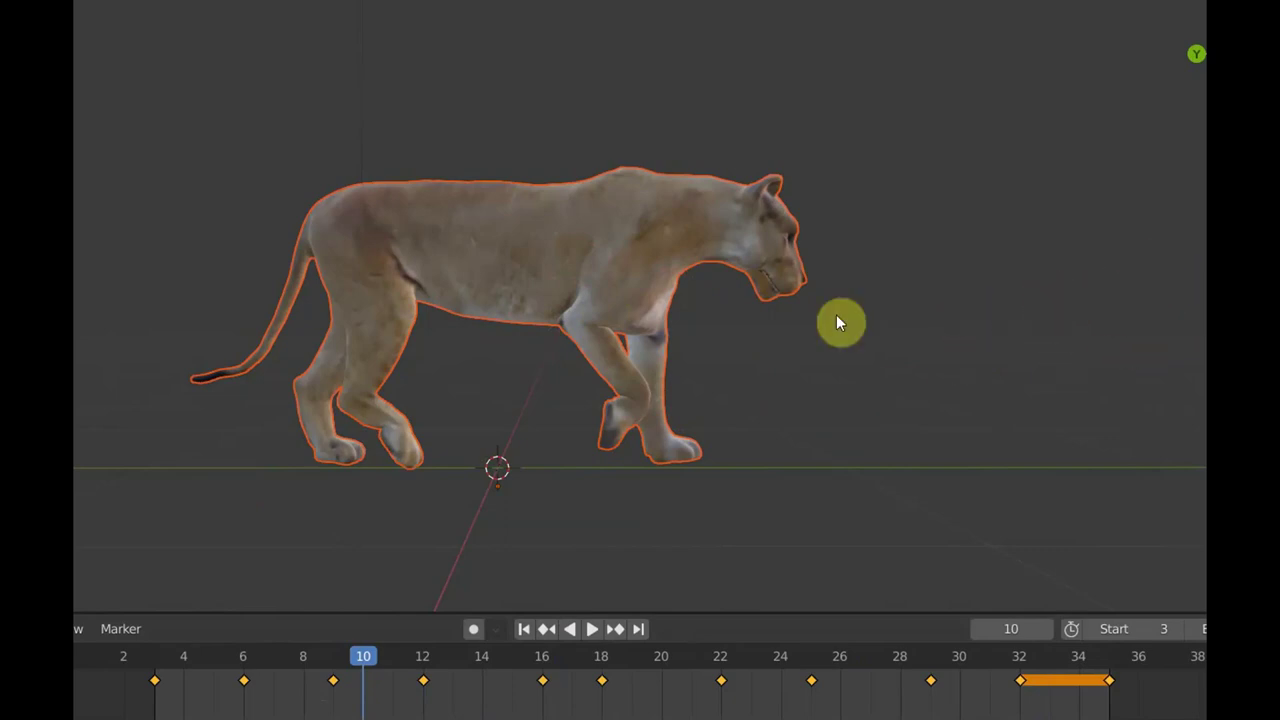
{"action": "middle_click_drag", "start_coordinate": [845, 373], "coordinate": [581, 370]}
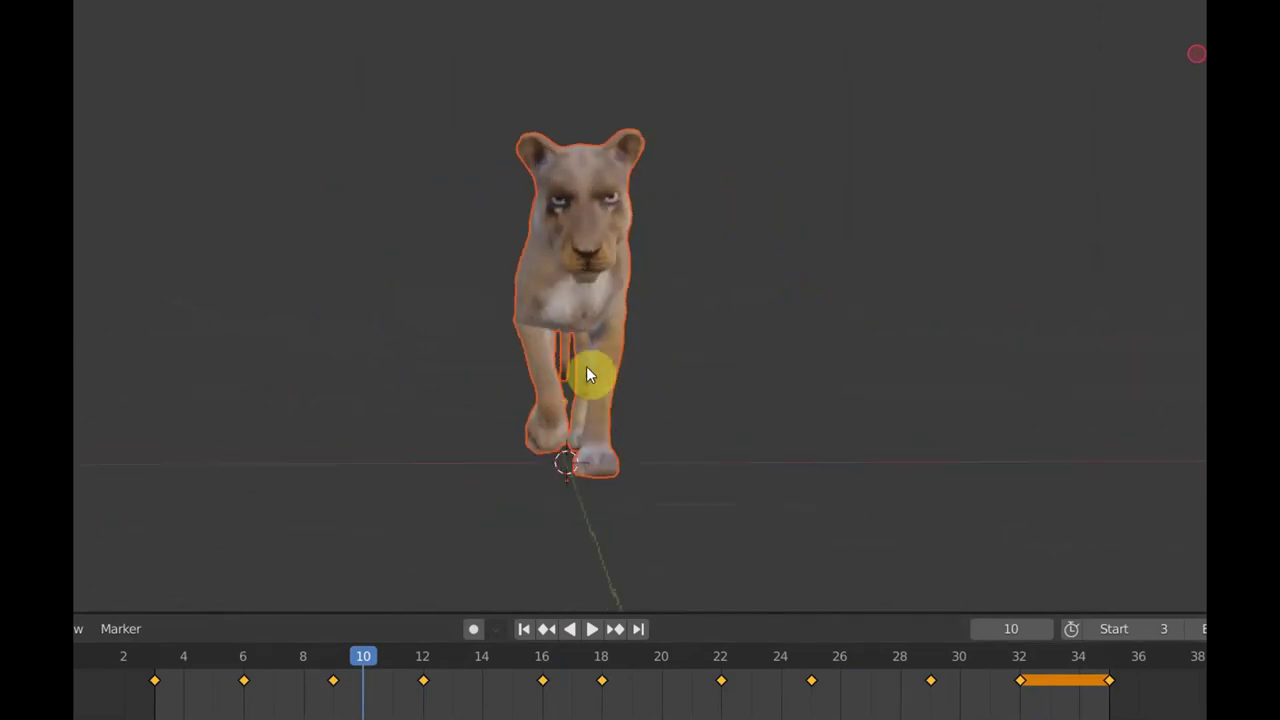
Play the walk from the front, then scrub the playhead back from frame 36 toward frame 24.
{"action": "left_click", "coordinate": [591, 629]}
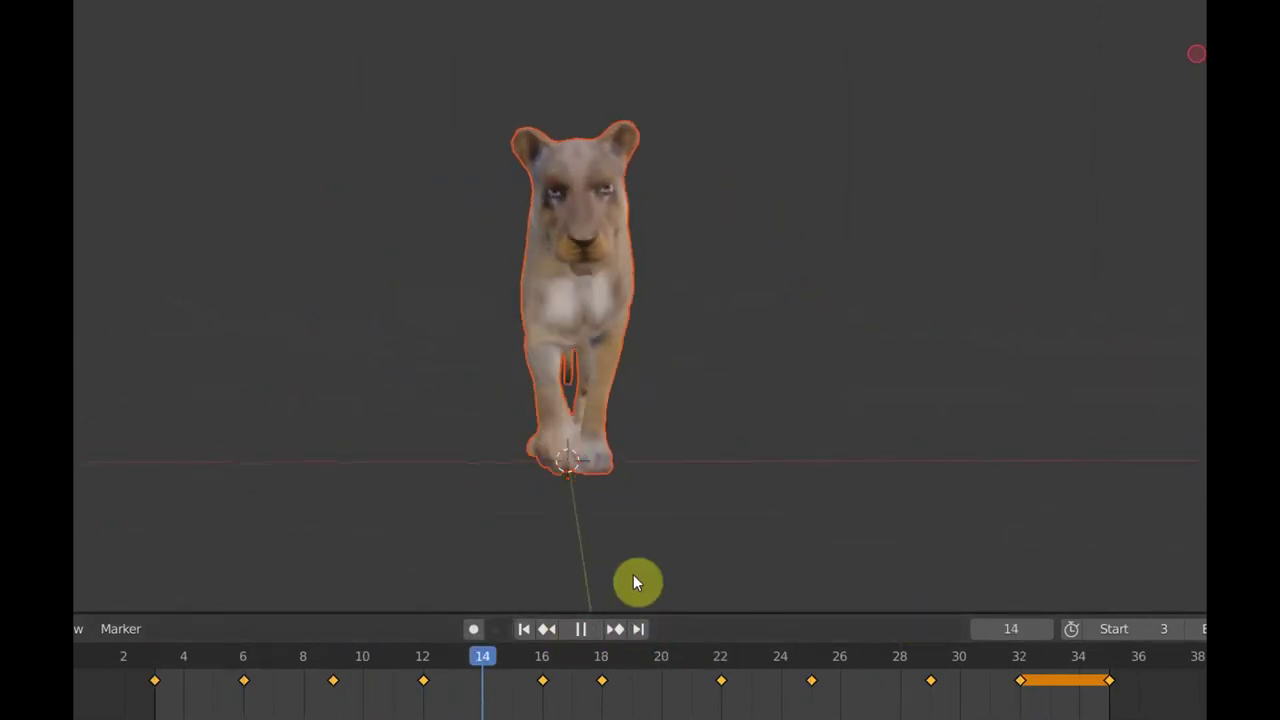
{"action": "left_click", "coordinate": [583, 636]}
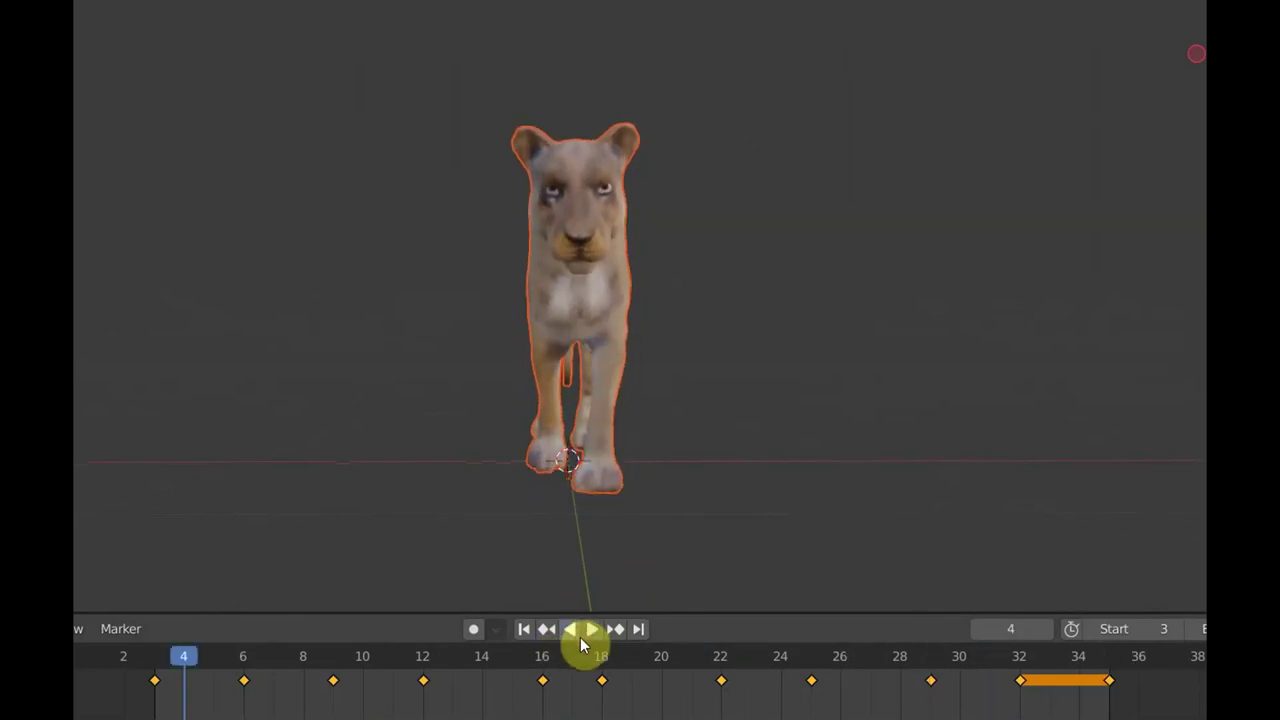
{"action": "key", "text": "space"}
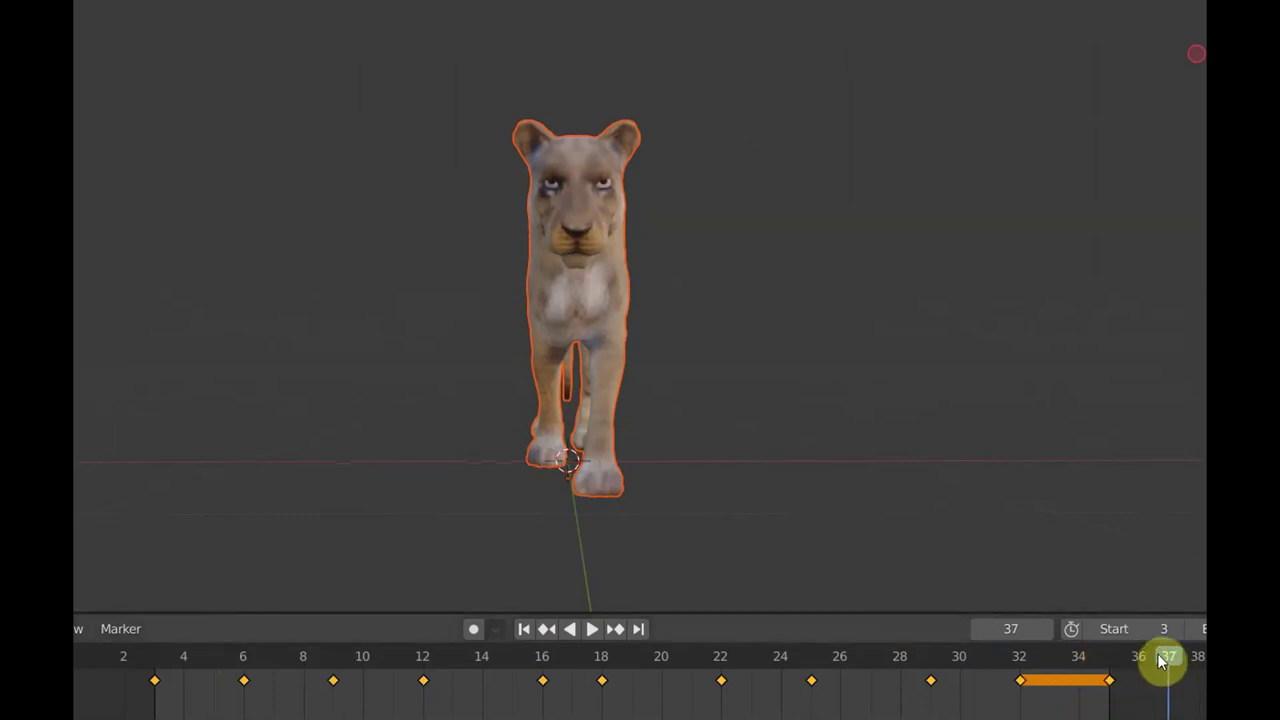
{"action": "mouse_move", "coordinate": [1135, 662]}
{"action": "left_mouse_down"}
{"action": "mouse_move", "coordinate": [672, 662]}
{"action": "mouse_move", "coordinate": [731, 672]}
{"action": "mouse_move", "coordinate": [314, 660]}
{"action": "mouse_move", "coordinate": [543, 688]}
{"action": "mouse_move", "coordinate": [851, 677]}
{"action": "mouse_move", "coordinate": [671, 666]}
{"action": "mouse_move", "coordinate": [823, 686]}
{"action": "mouse_move", "coordinate": [760, 685]}
{"action": "mouse_move", "coordinate": [800, 683]}
{"action": "mouse_move", "coordinate": [781, 680]}
{"action": "left_mouse_up"}
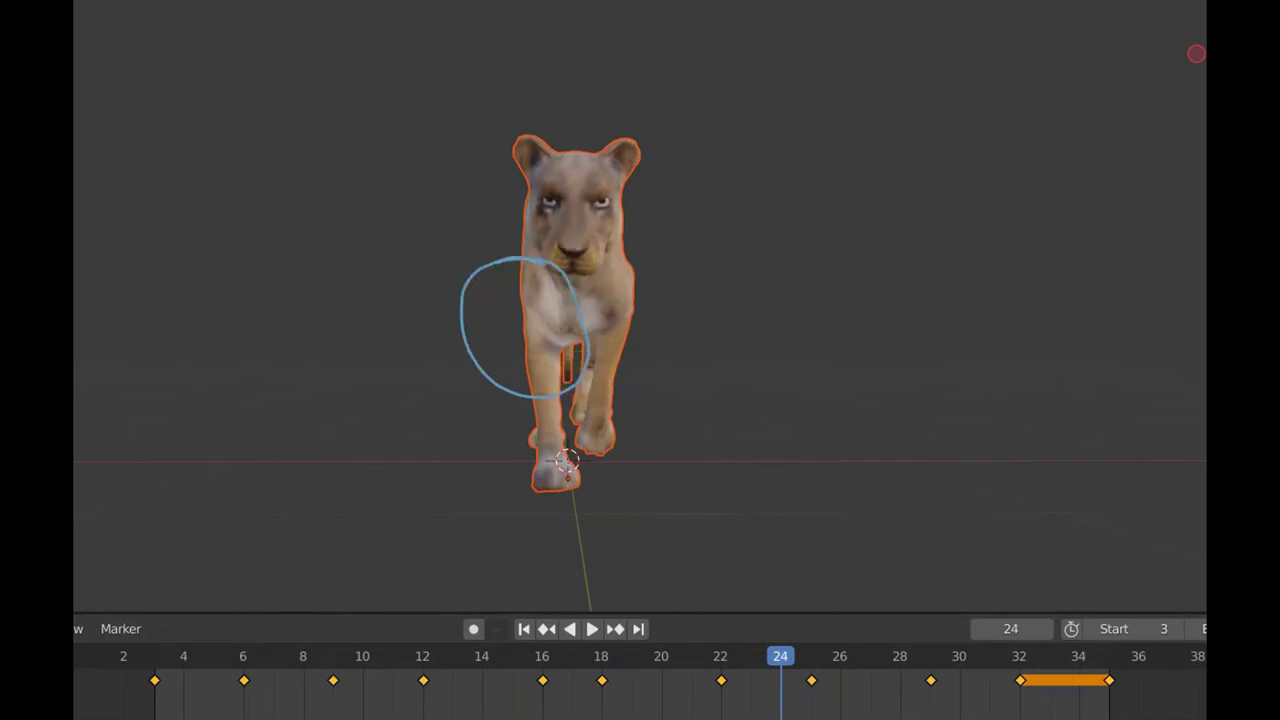
Show the toolbar, orbit to a closer three-quarter view of the lioness's other side, and play.
{"action": "key", "text": "t"}
{"action": "key", "text": "t"}
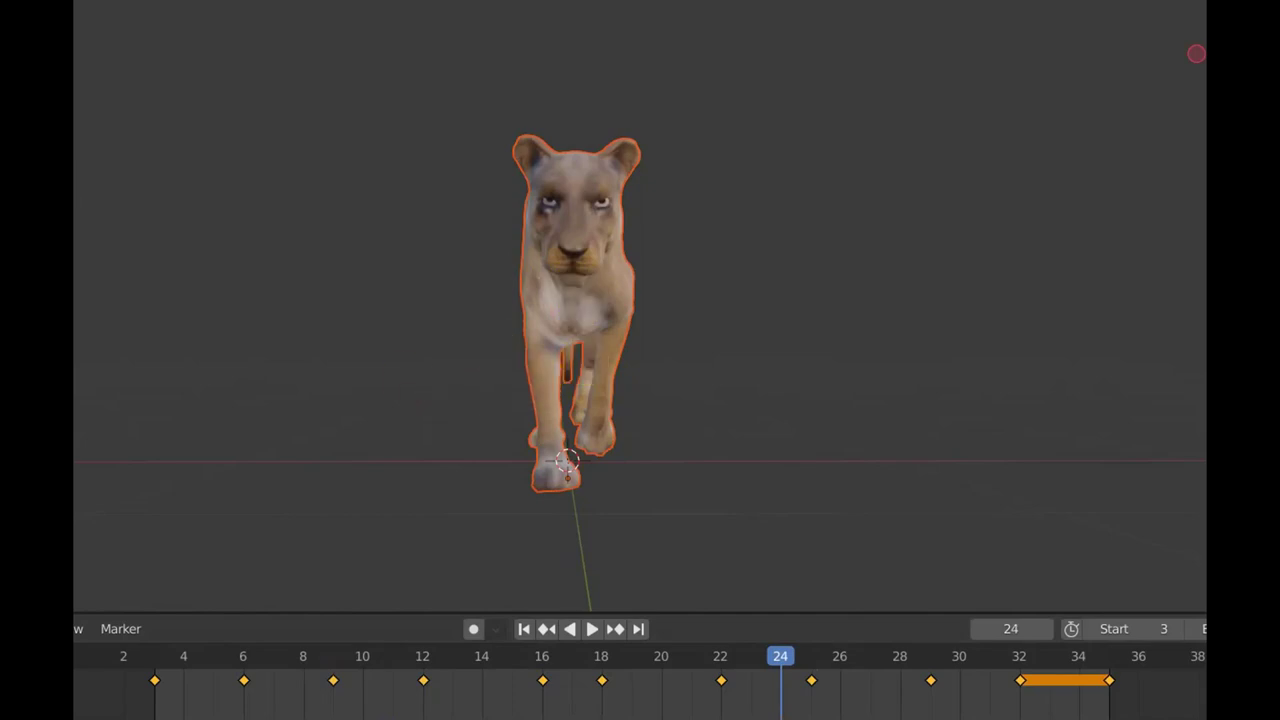
{"action": "mouse_move", "coordinate": [992, 528]}
{"action": "middle_mouse_down"}
{"action": "mouse_move", "coordinate": [797, 515]}
{"action": "mouse_move", "coordinate": [962, 503]}
{"action": "middle_mouse_up"}
{"action": "scroll", "coordinate": [797, 515], "scroll_direction": "up", "scroll_amount": 2}
{"action": "scroll", "coordinate": [958, 503], "scroll_direction": "down", "scroll_amount": 1}
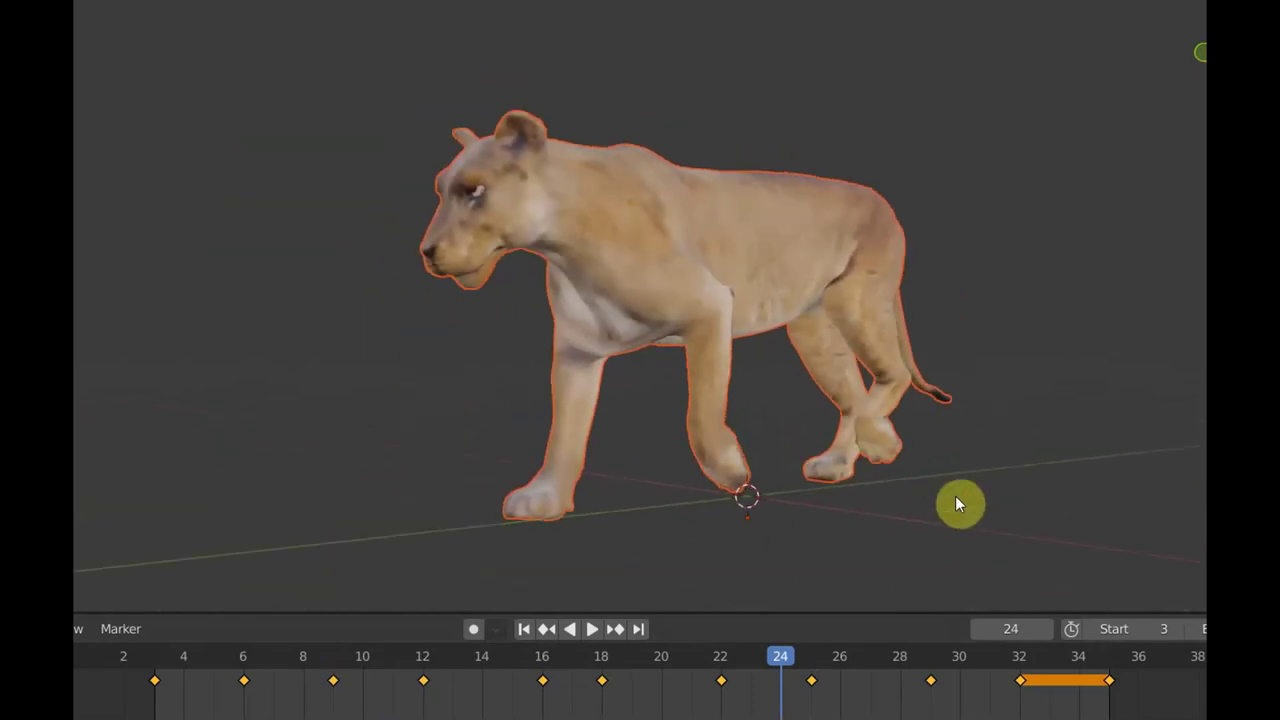
{"action": "key", "text": "space"}
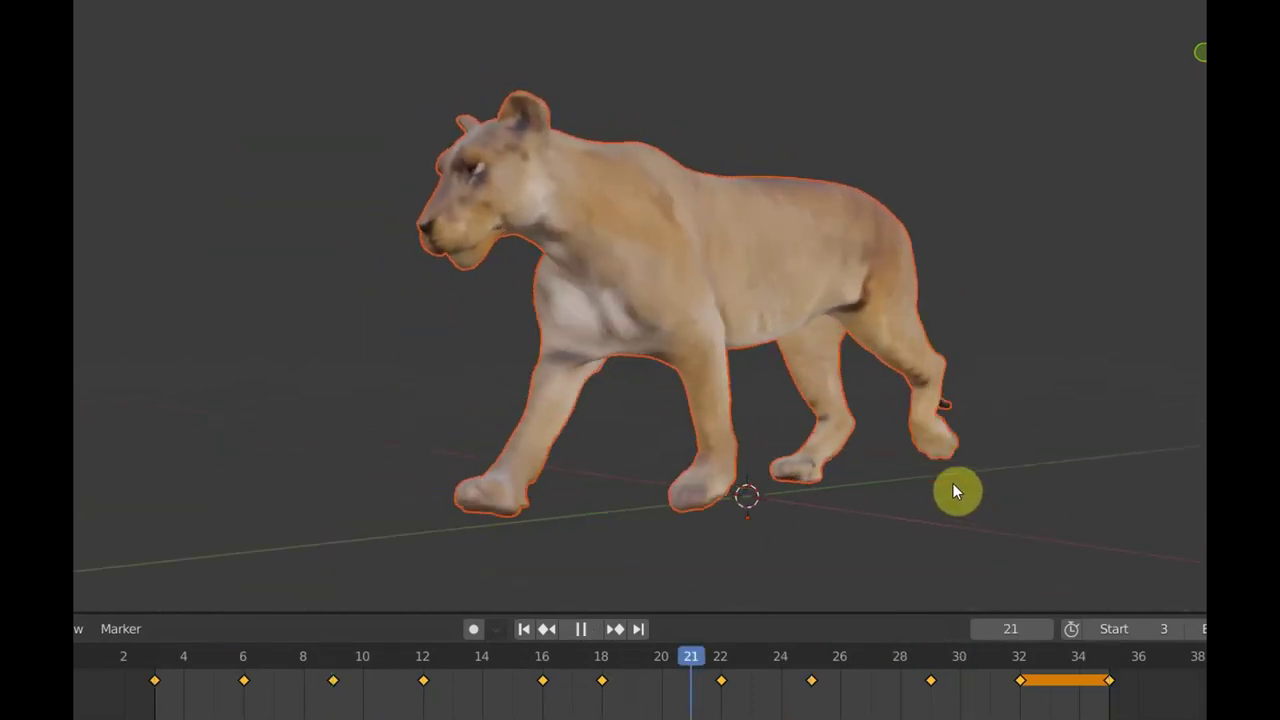